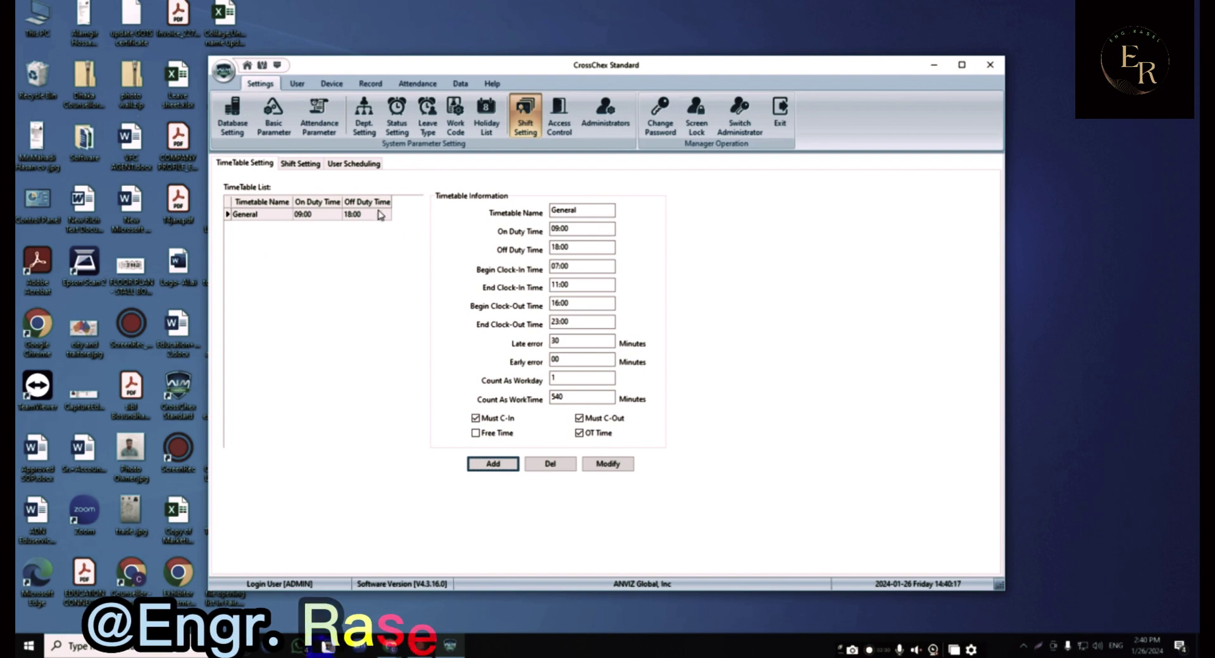
# Start a new shift named General in the shift settings, with its cycle based on Week
pyautogui.click(299, 166)
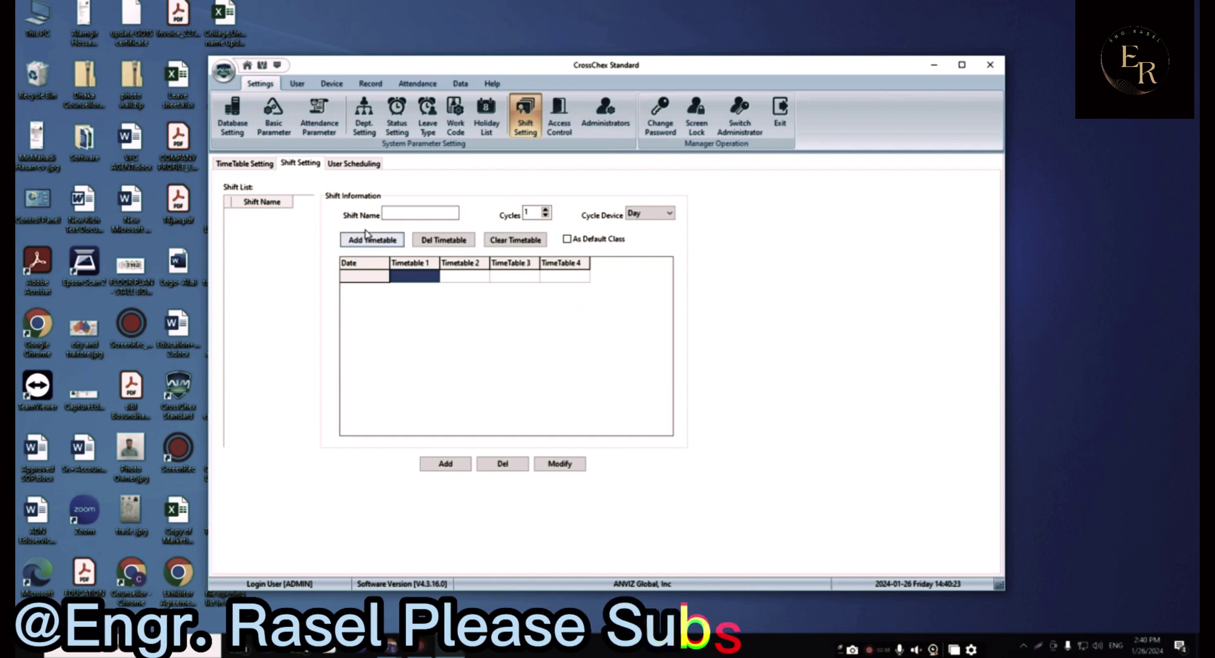
pyautogui.click(400, 217)
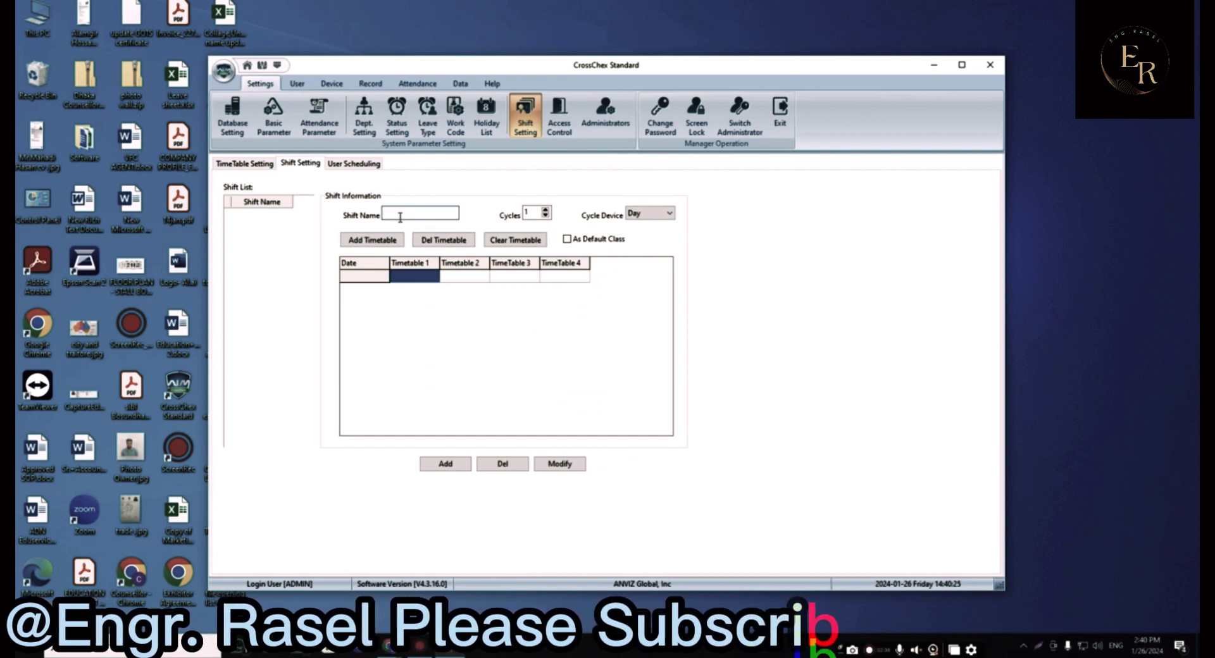
pyautogui.write('G')
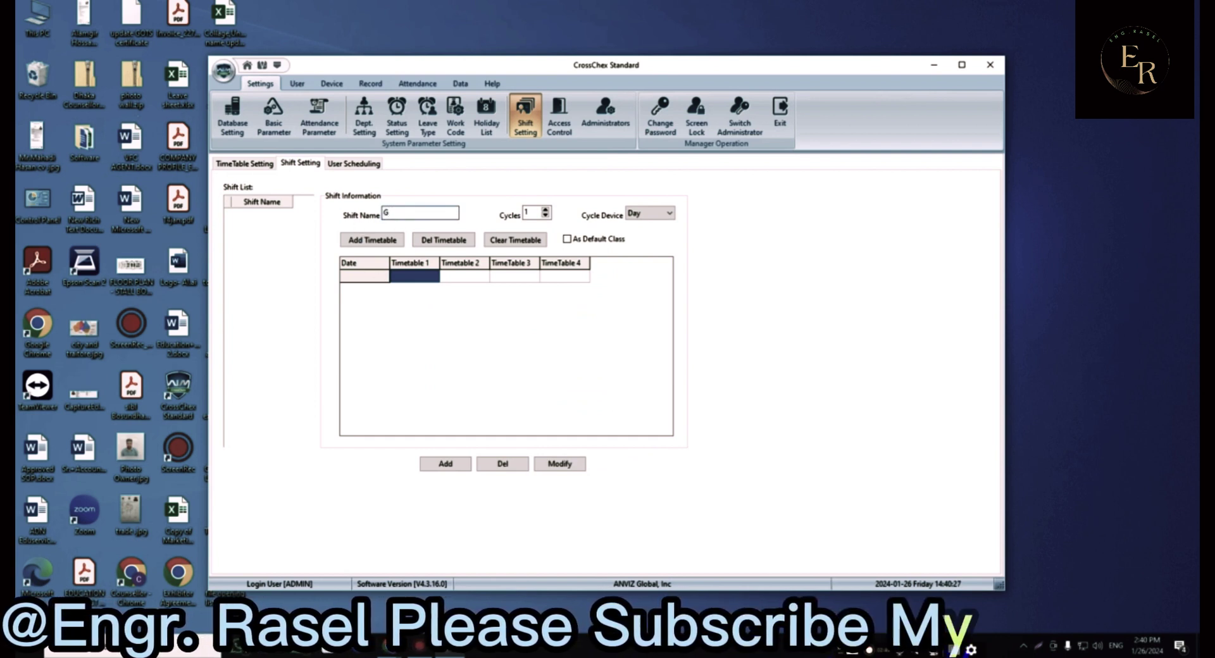
pyautogui.write('enera')
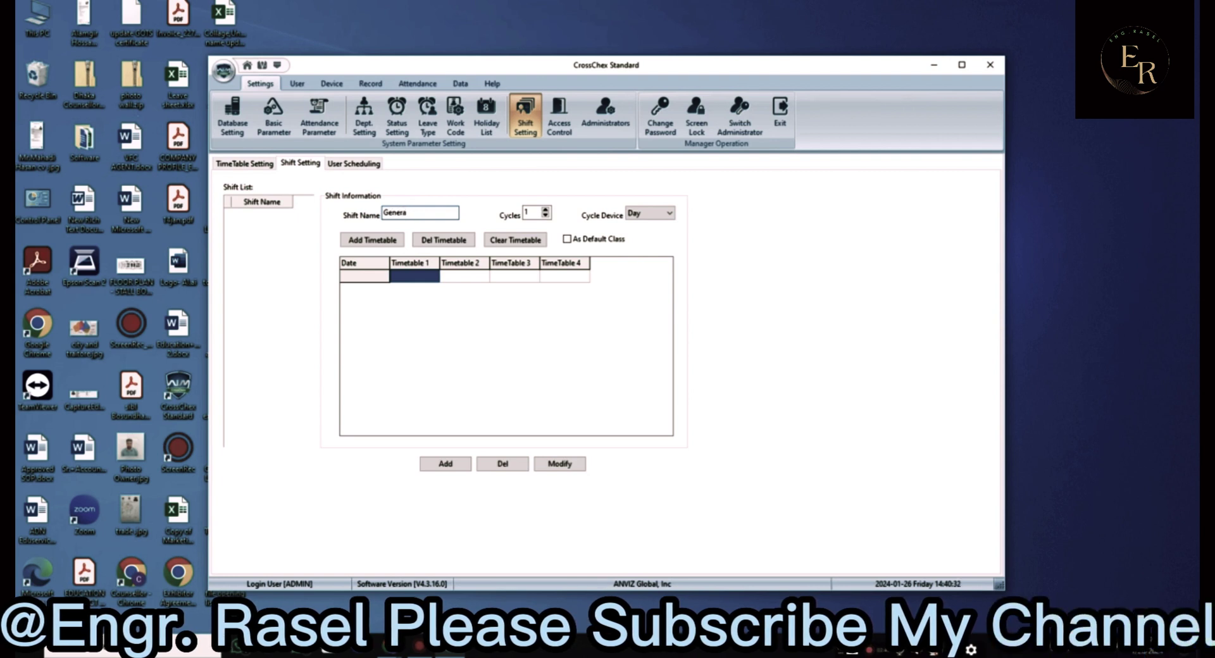
pyautogui.write('l')
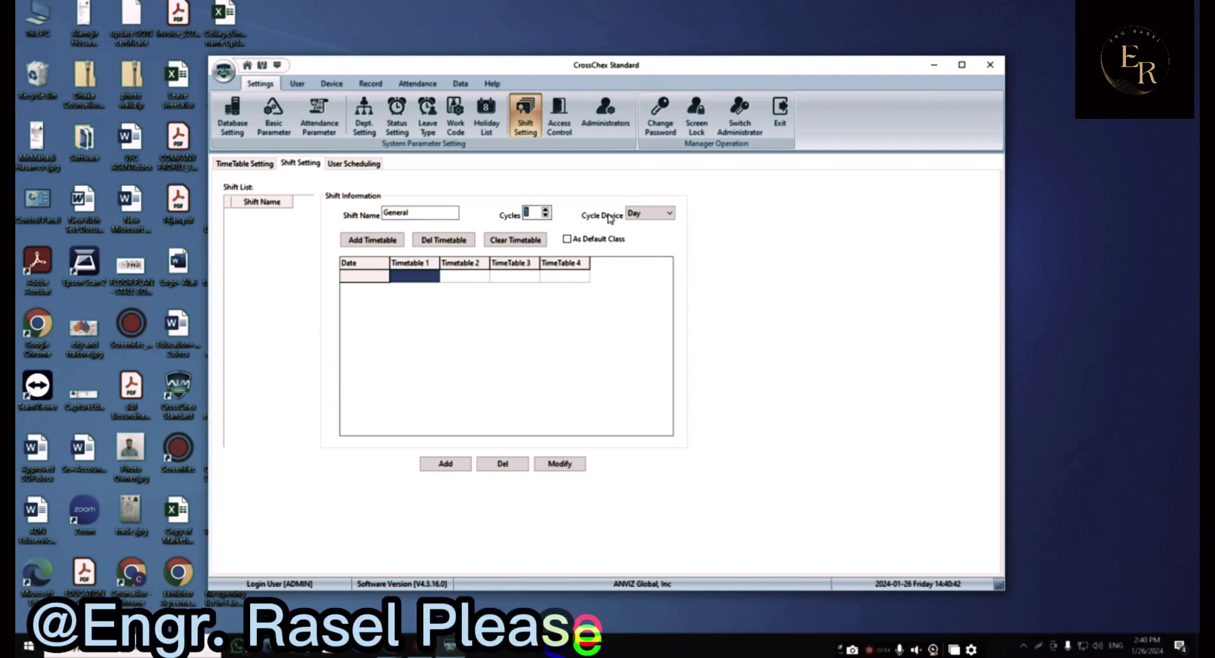
pyautogui.click(663, 217)
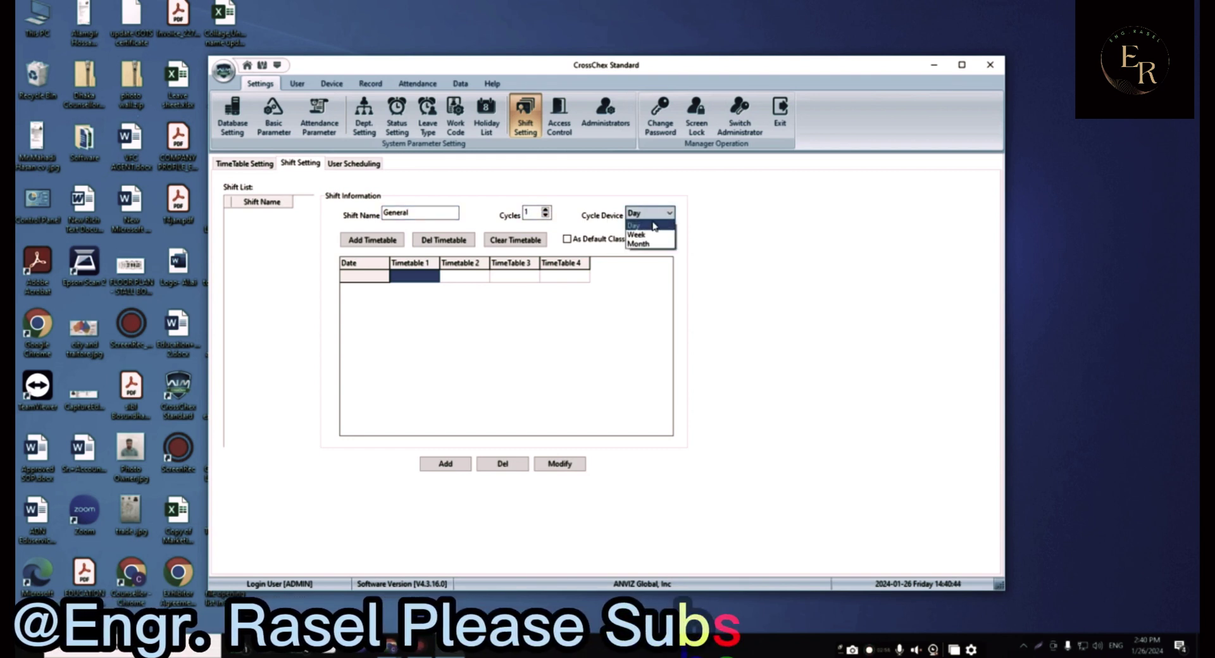
pyautogui.click(649, 232)
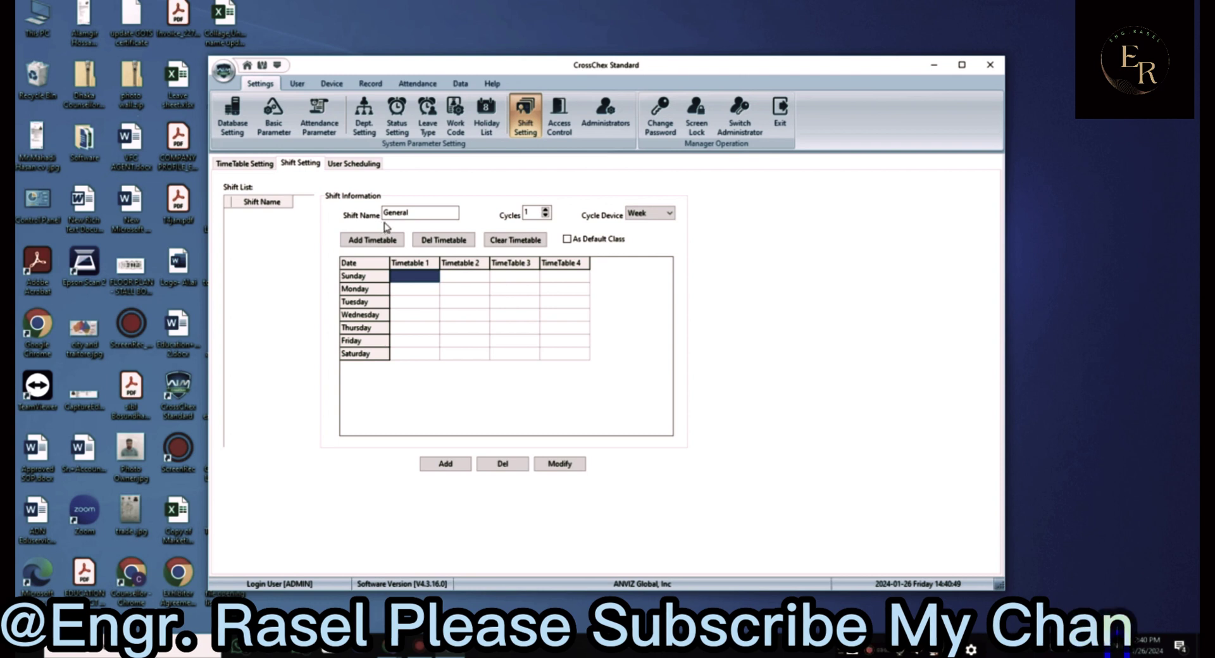
# Assign the General timetable to every day except Friday and add the shift to the shift list
pyautogui.click(369, 243)
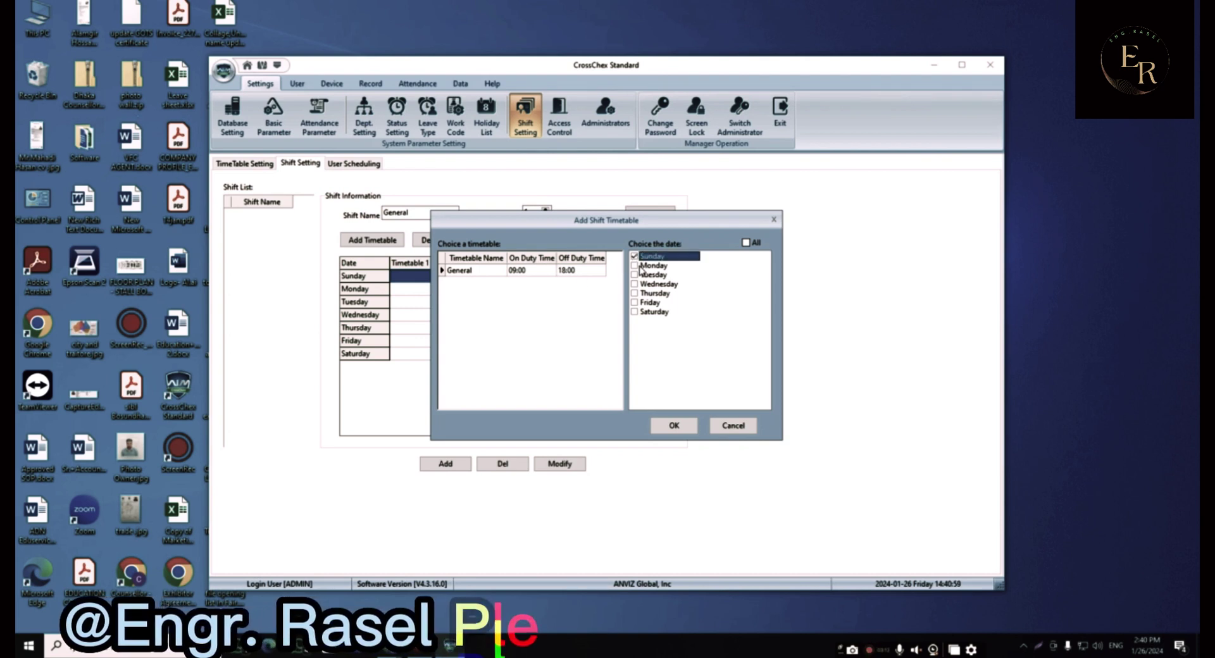
pyautogui.click(635, 285)
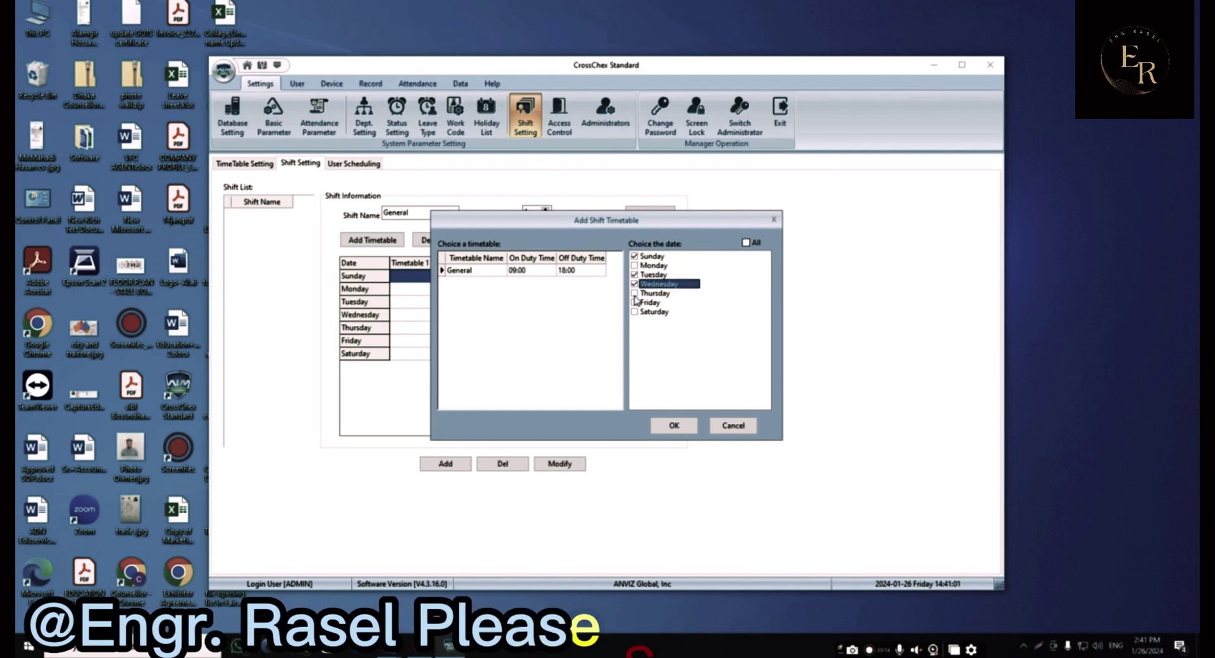
pyautogui.click(635, 293)
pyautogui.click(634, 265)
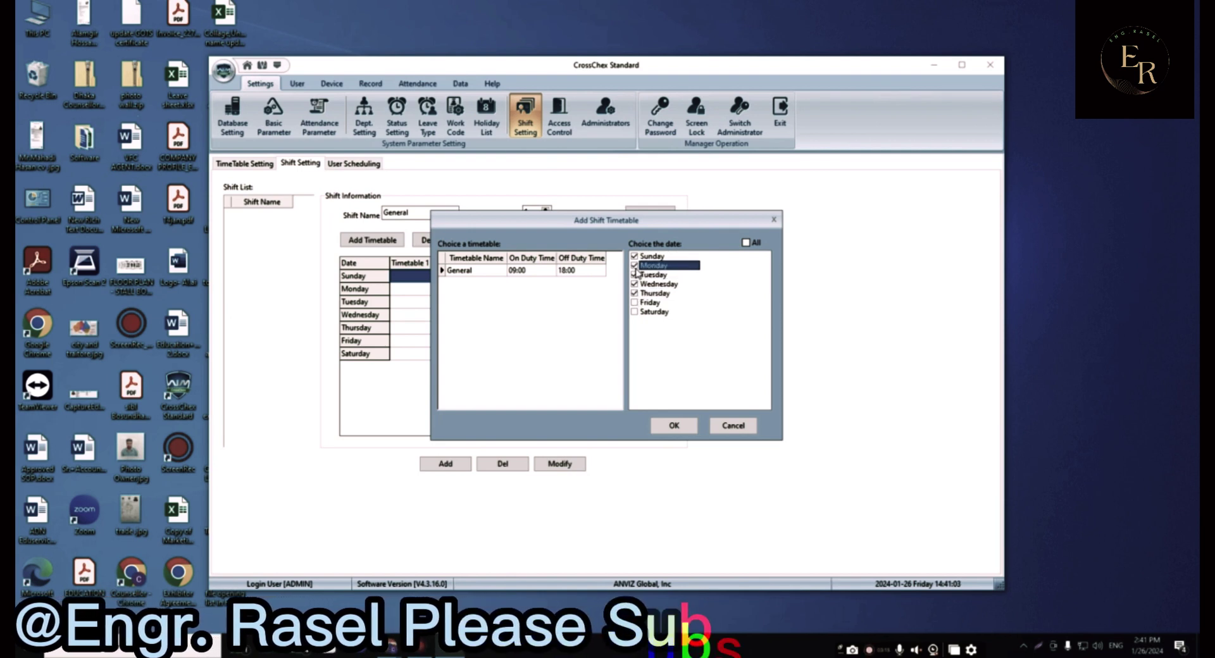
pyautogui.click(635, 311)
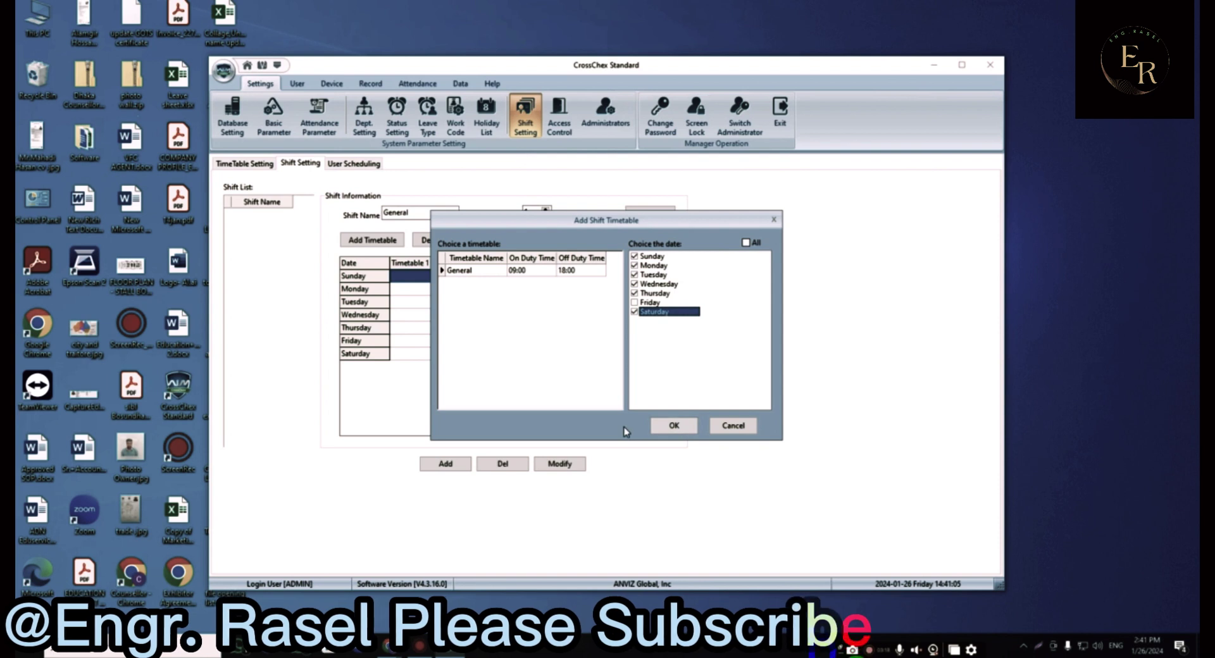
pyautogui.click(673, 426)
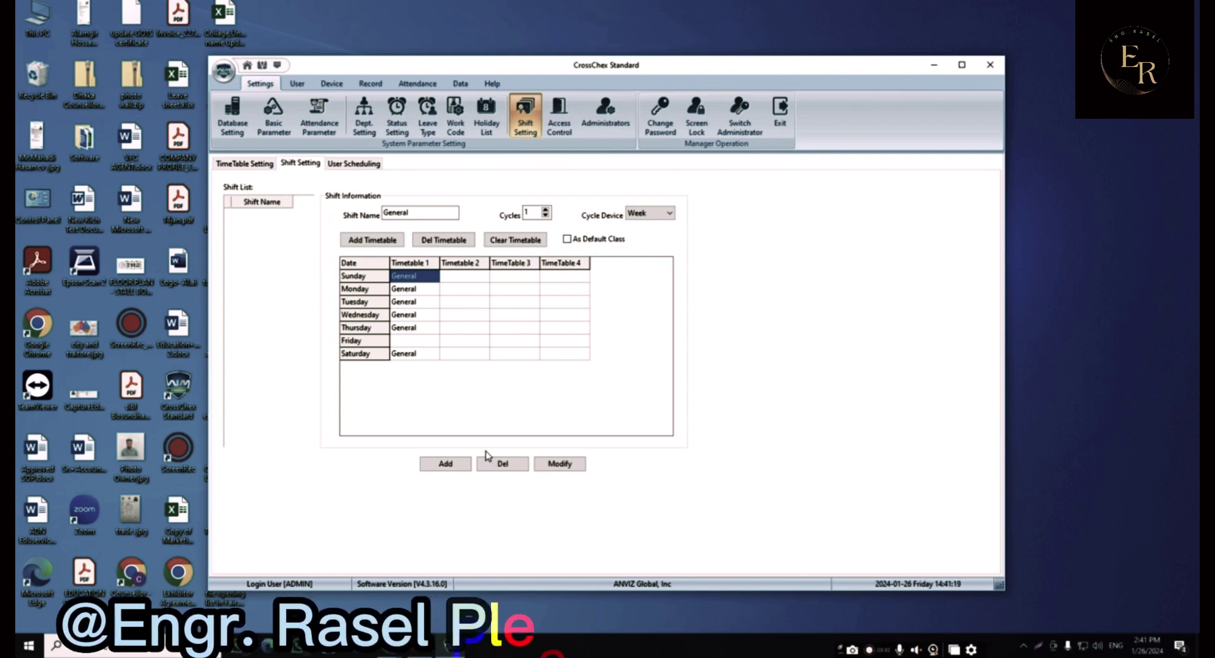
pyautogui.click(450, 468)
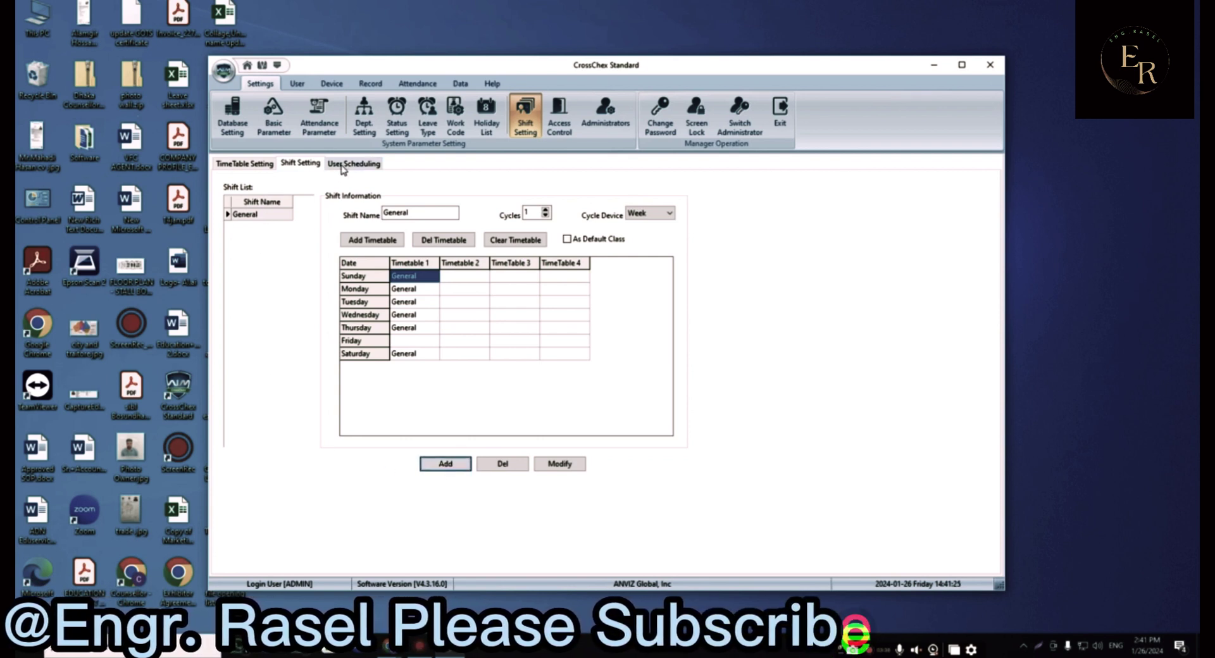
# Select all users of the Education Connect department in user scheduling and open their schedule arrangement
pyautogui.click(363, 166)
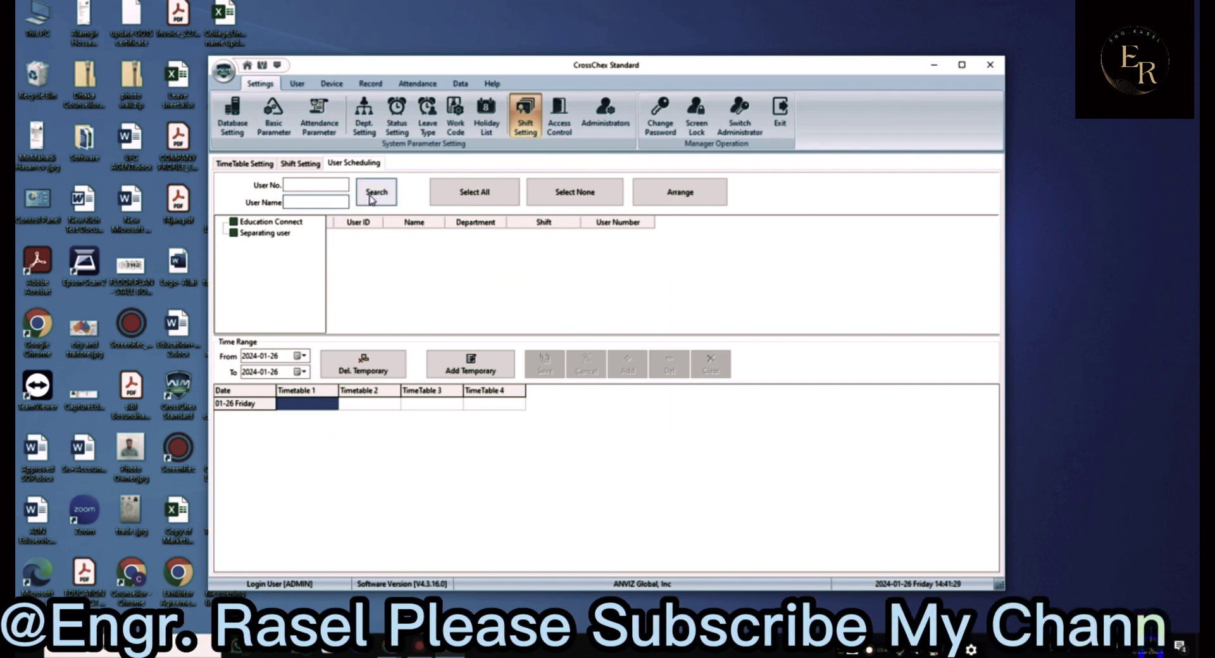
pyautogui.click(311, 206)
pyautogui.click(266, 223)
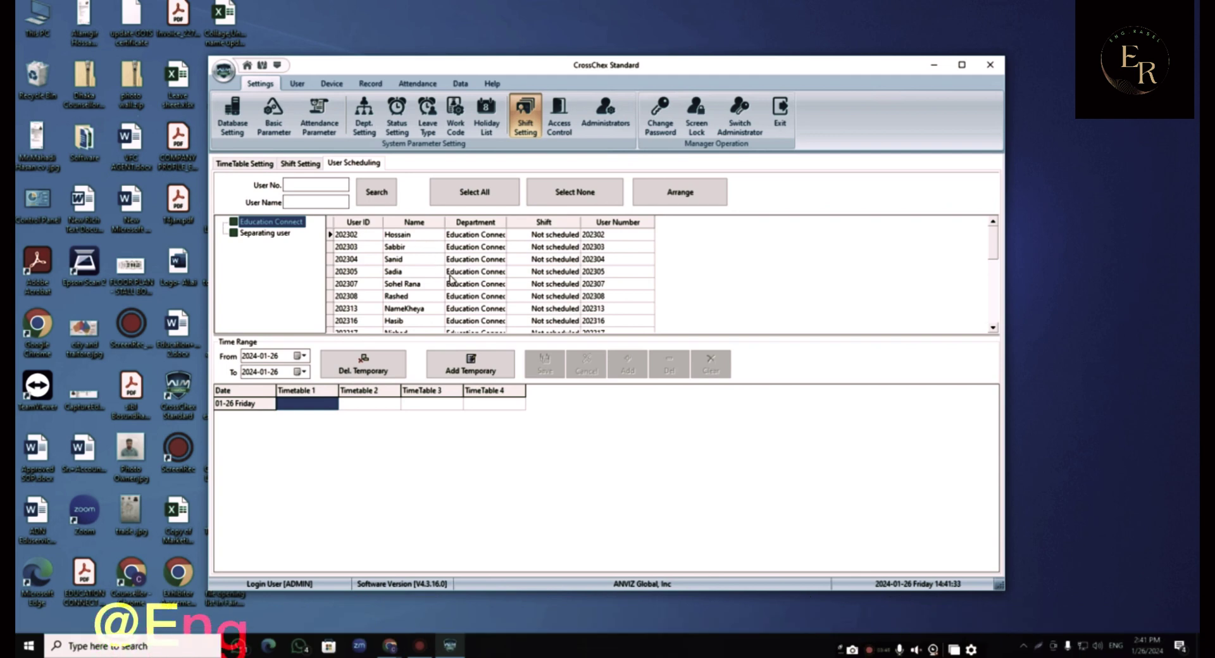
pyautogui.click(475, 193)
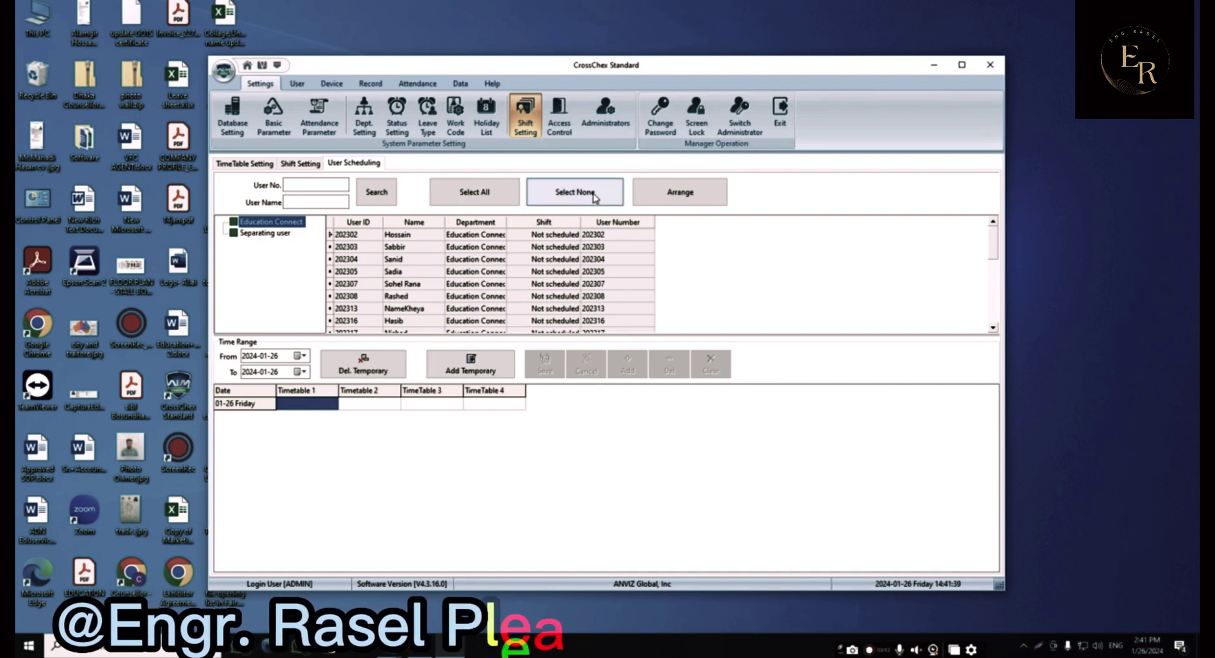
pyautogui.click(672, 196)
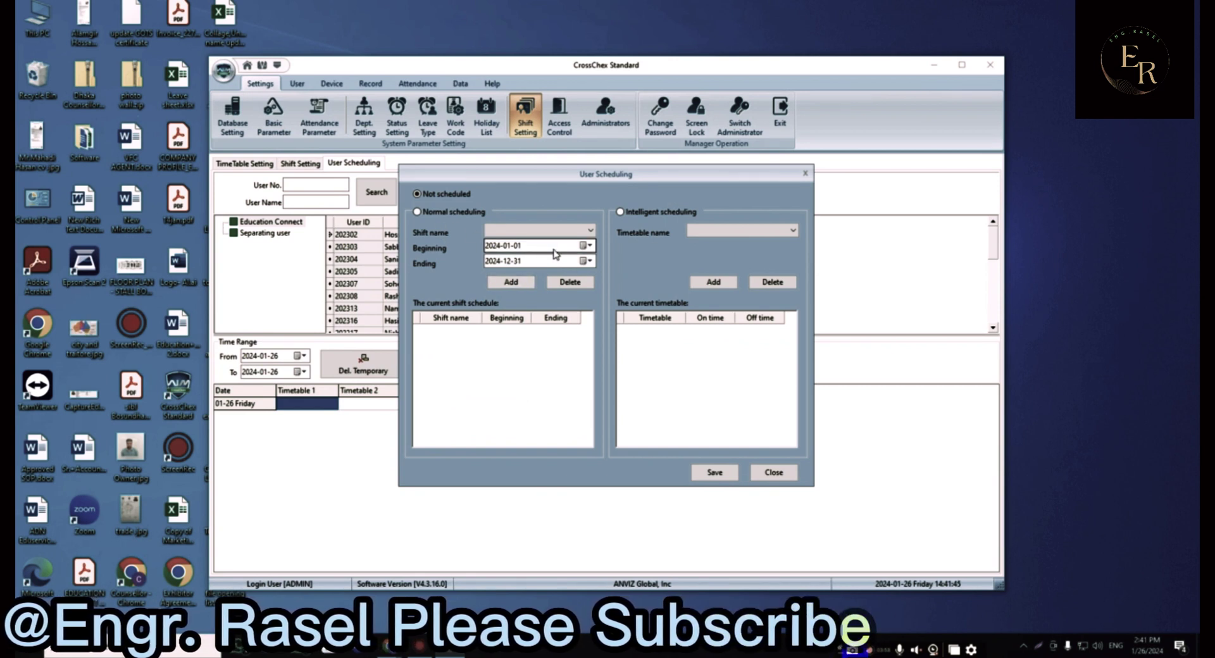
# Choose normal scheduling with the General shift, keeping 2024-01-01 as the beginning date
pyautogui.click(432, 211)
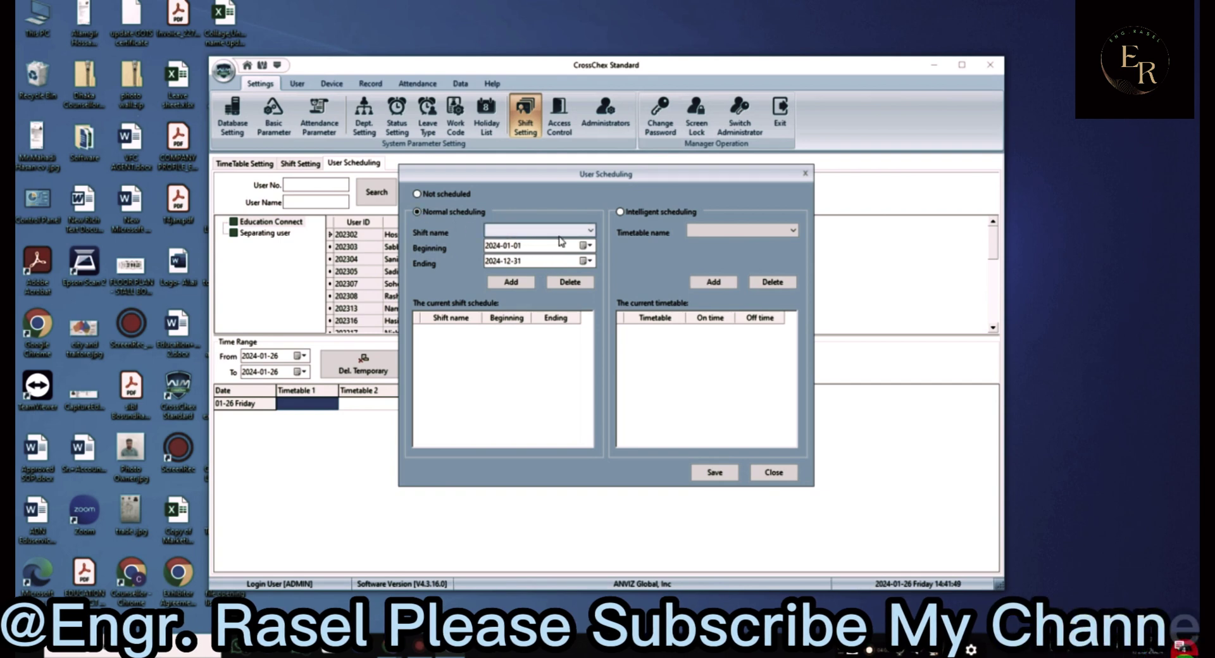
pyautogui.click(589, 233)
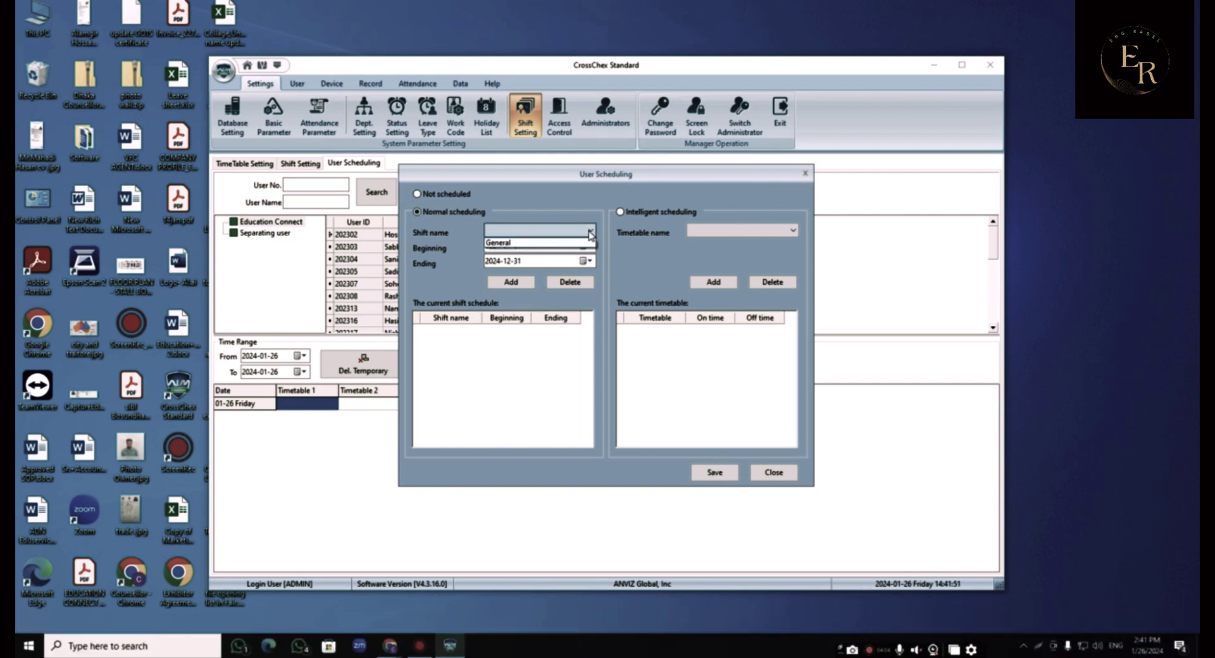
pyautogui.click(525, 245)
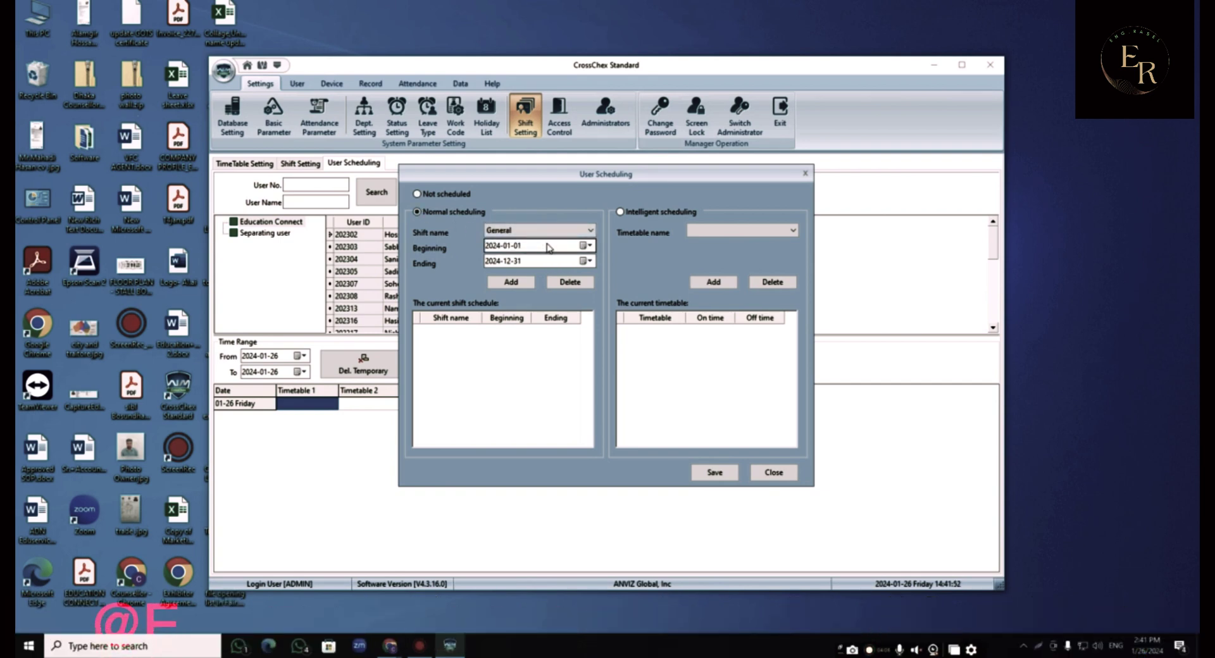
pyautogui.click(589, 246)
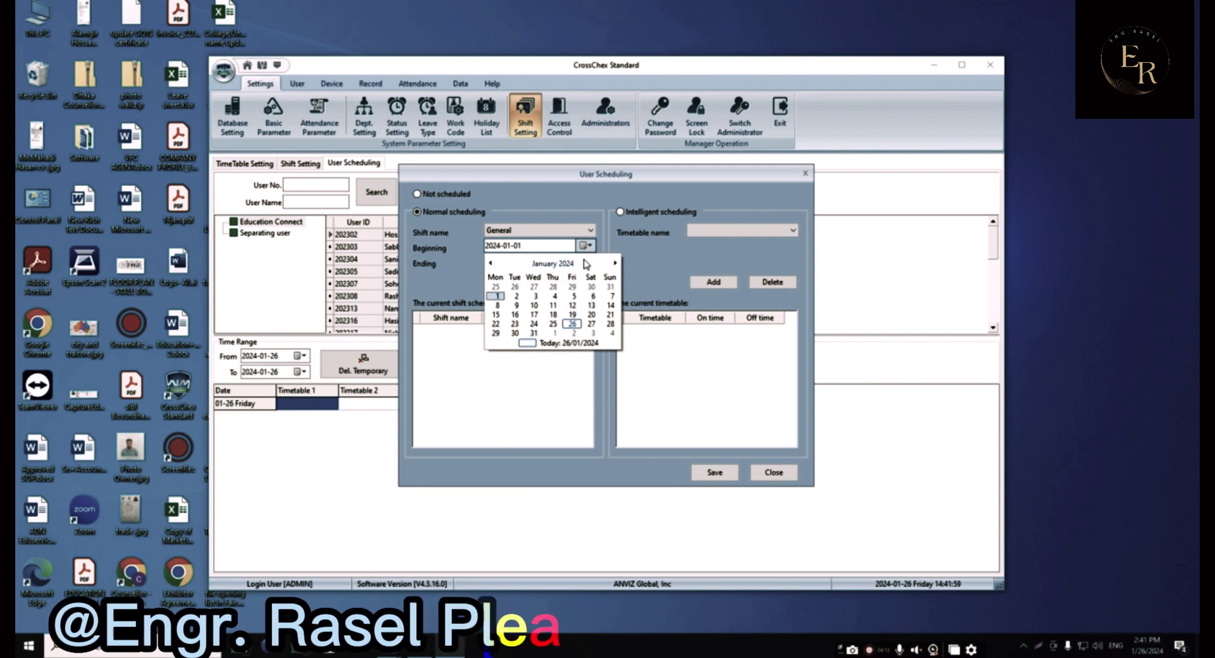
pyautogui.click(529, 387)
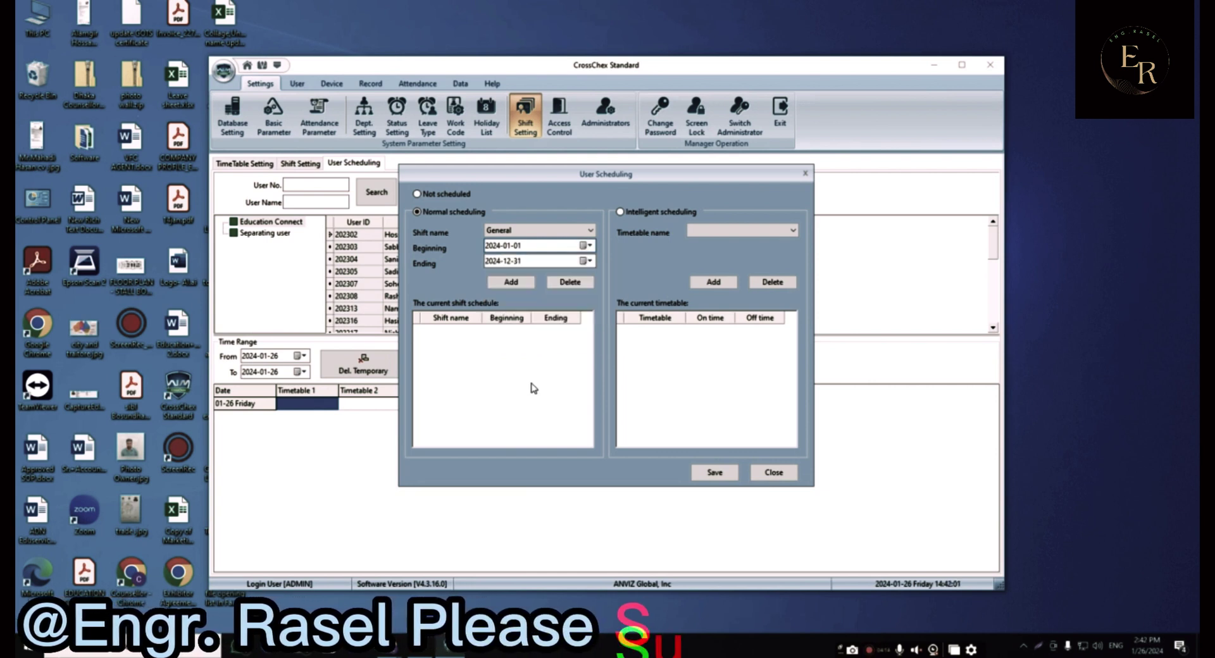
# Set the ending date of the normal schedule to 2026-01-01
pyautogui.click(590, 261)
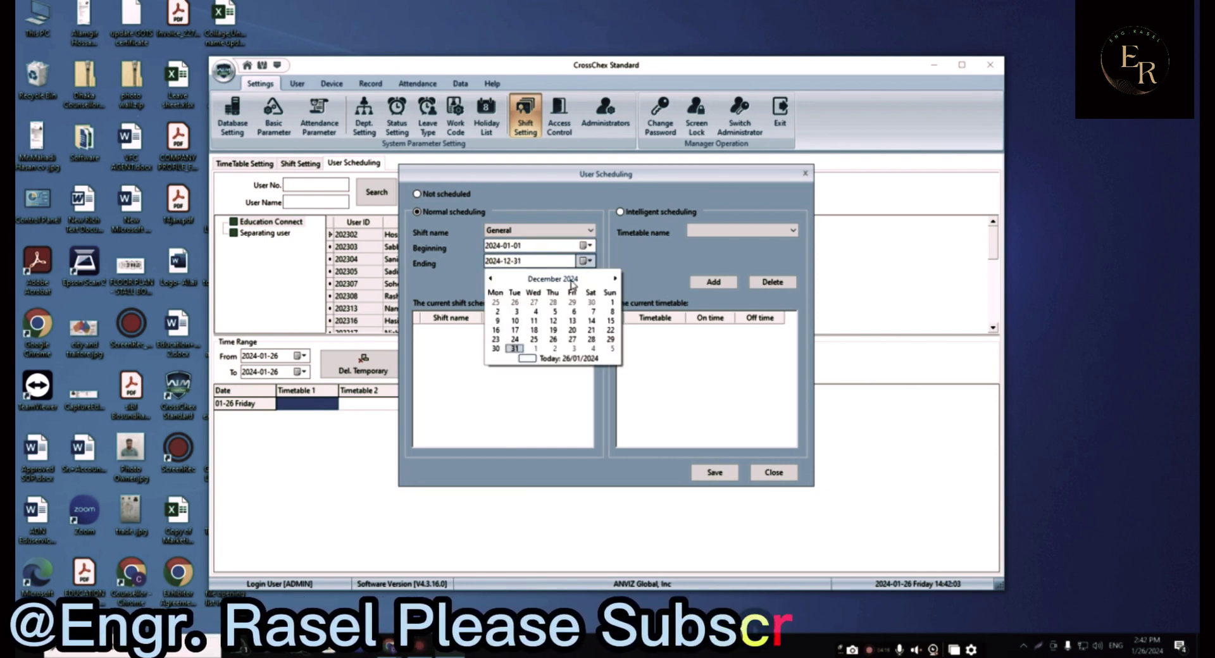
pyautogui.click(614, 279)
pyautogui.click(614, 278)
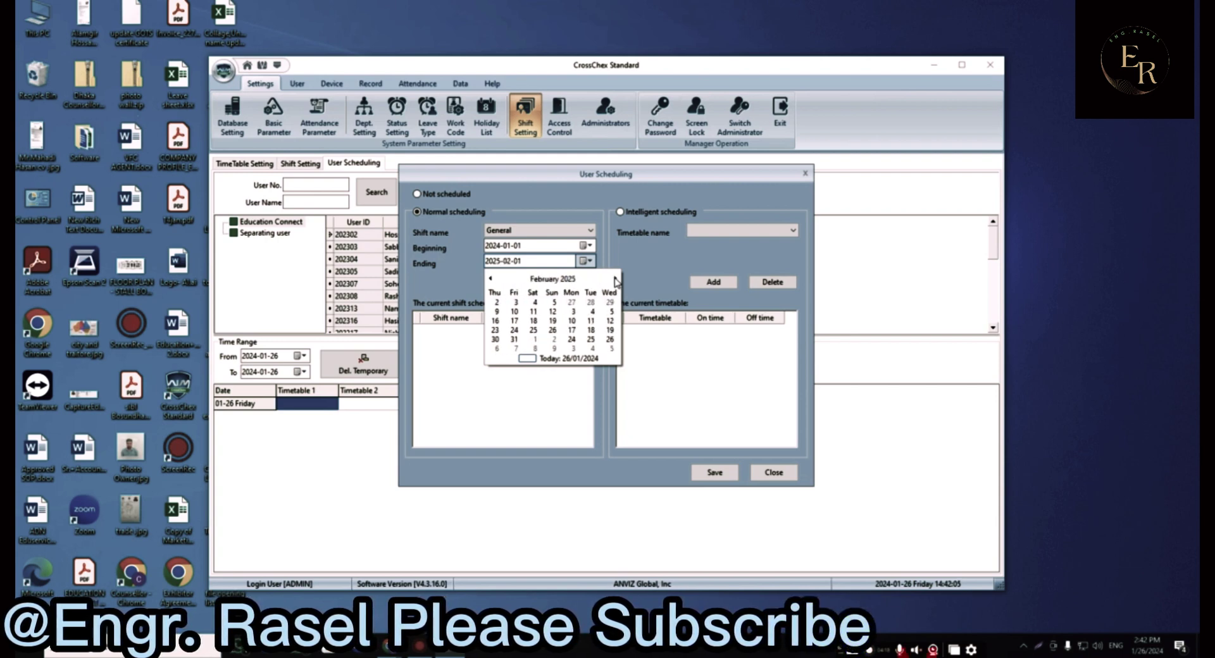
pyautogui.click(615, 279)
pyautogui.click(614, 279)
pyautogui.click(615, 278)
pyautogui.click(615, 279)
pyautogui.click(615, 279)
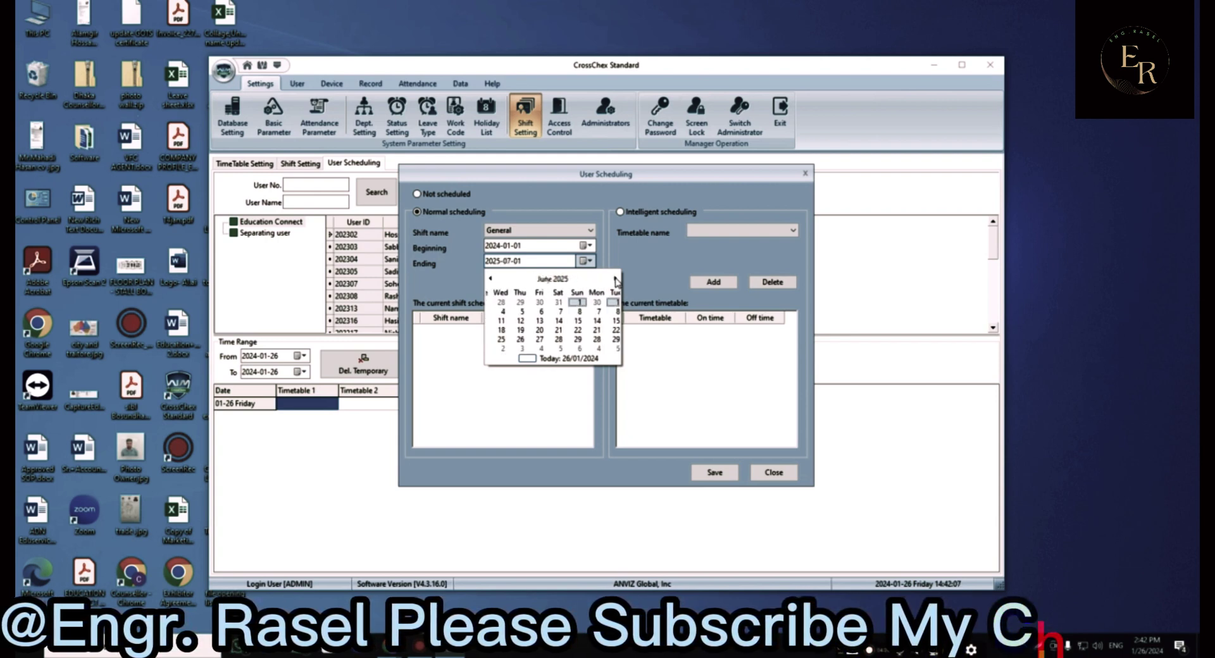
pyautogui.click(614, 278)
pyautogui.click(614, 278)
pyautogui.click(614, 278)
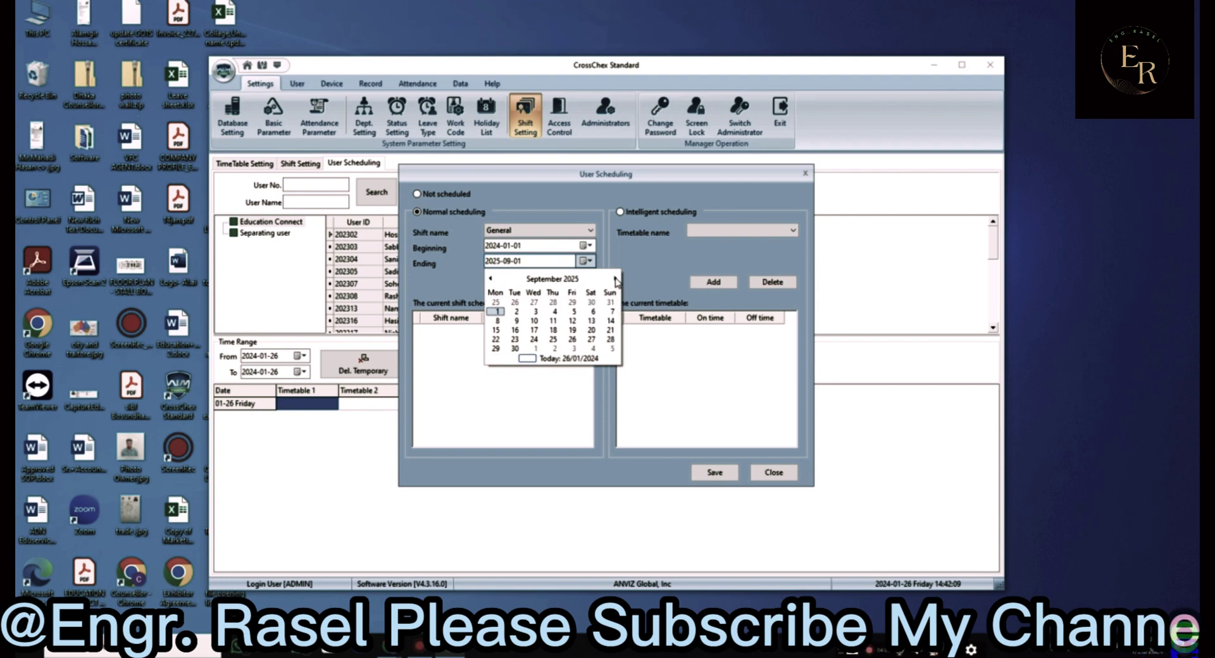
pyautogui.click(614, 278)
pyautogui.click(614, 278)
pyautogui.click(614, 279)
pyautogui.click(530, 265)
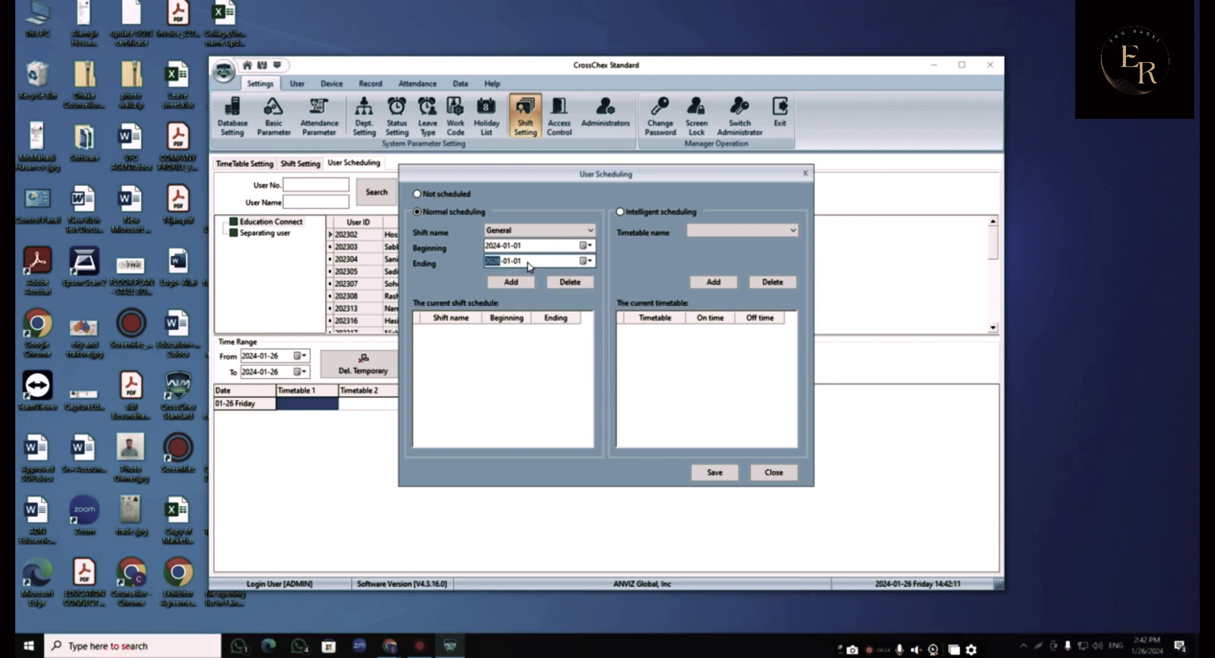
# Set the ending date of the normal schedule to 2030-12-31
pyautogui.click(582, 261)
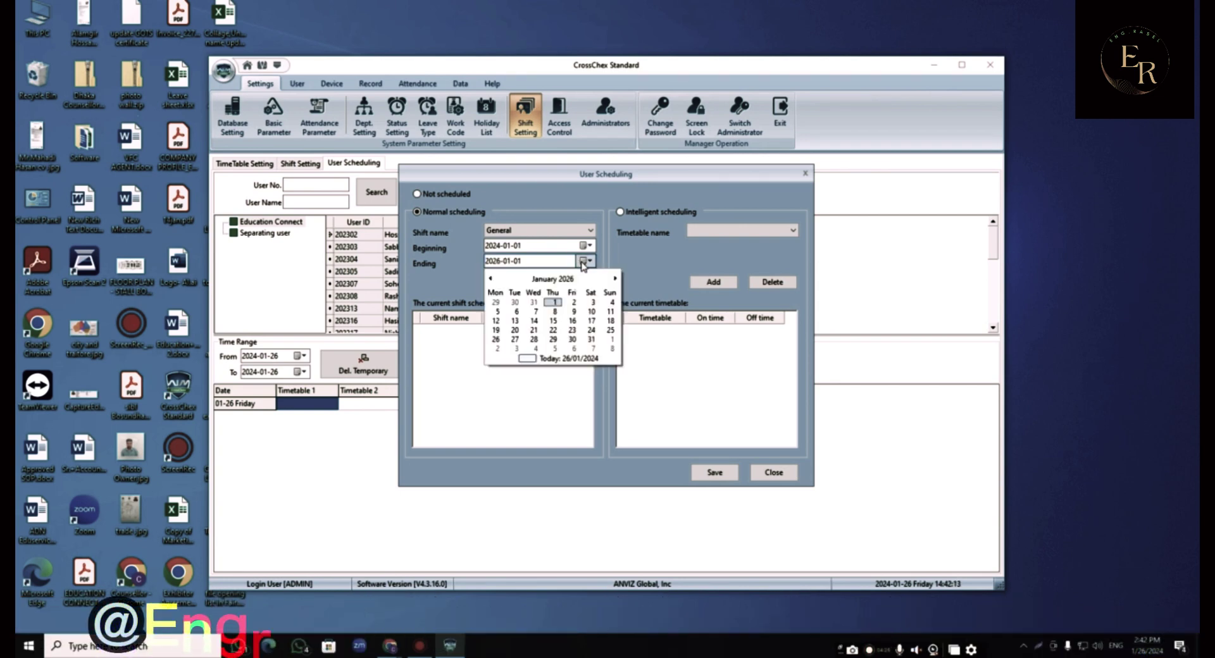
pyautogui.click(568, 278)
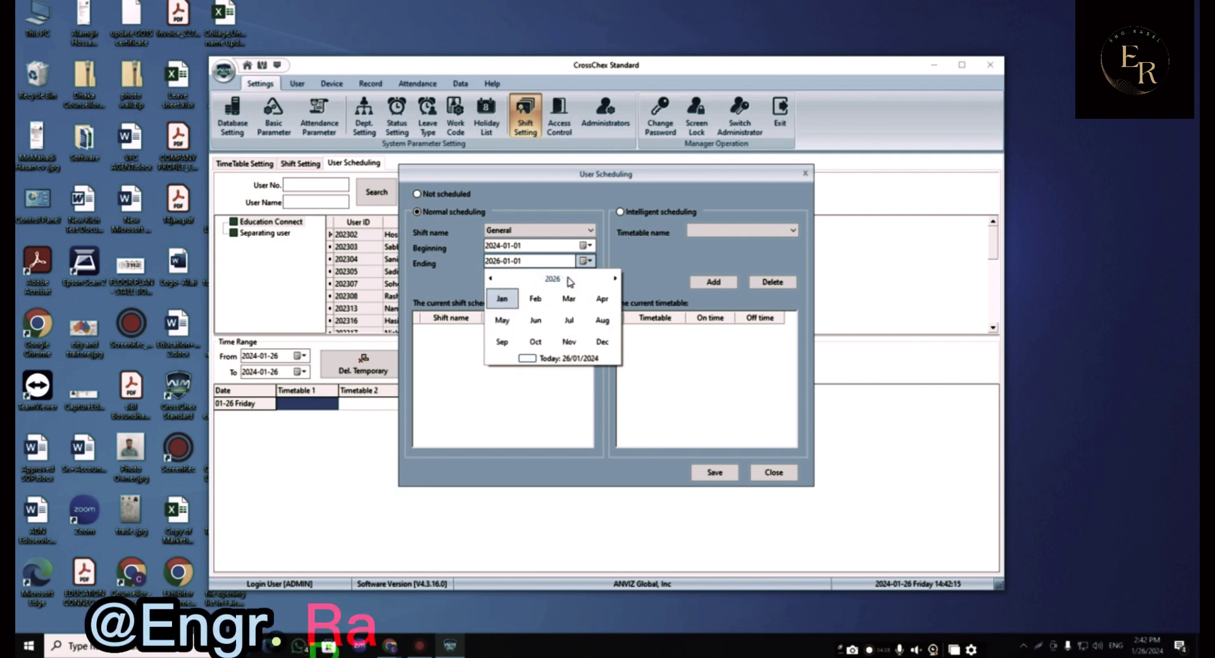
pyautogui.click(616, 279)
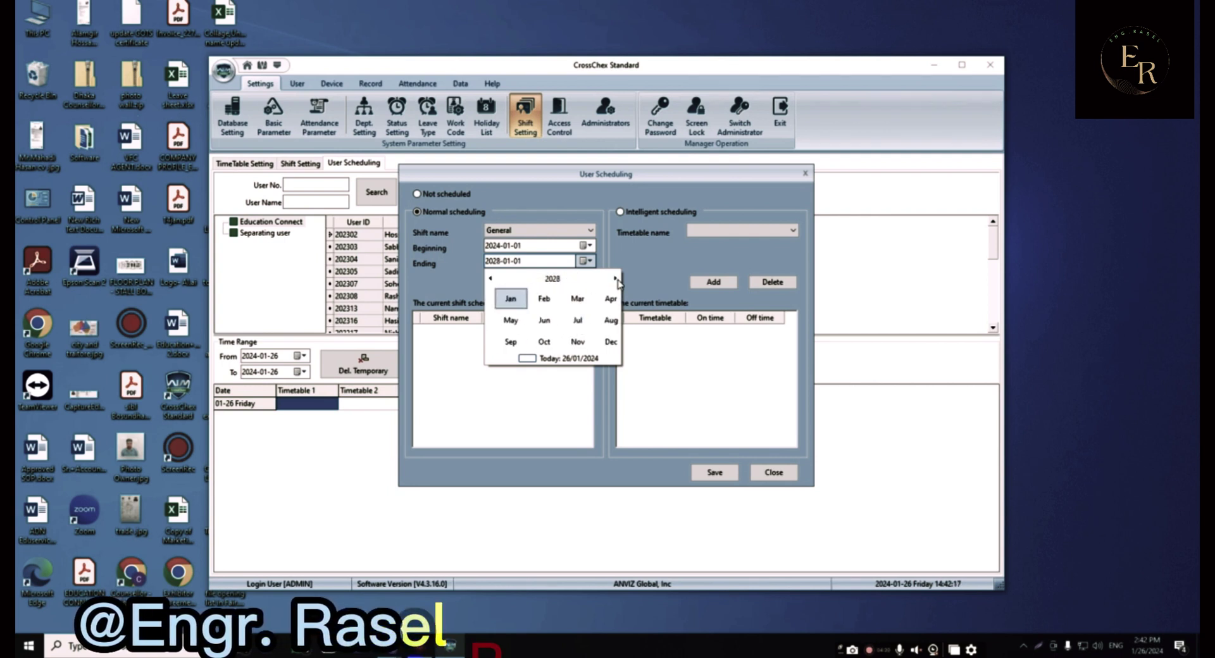
pyautogui.click(616, 280)
pyautogui.click(616, 279)
pyautogui.click(616, 279)
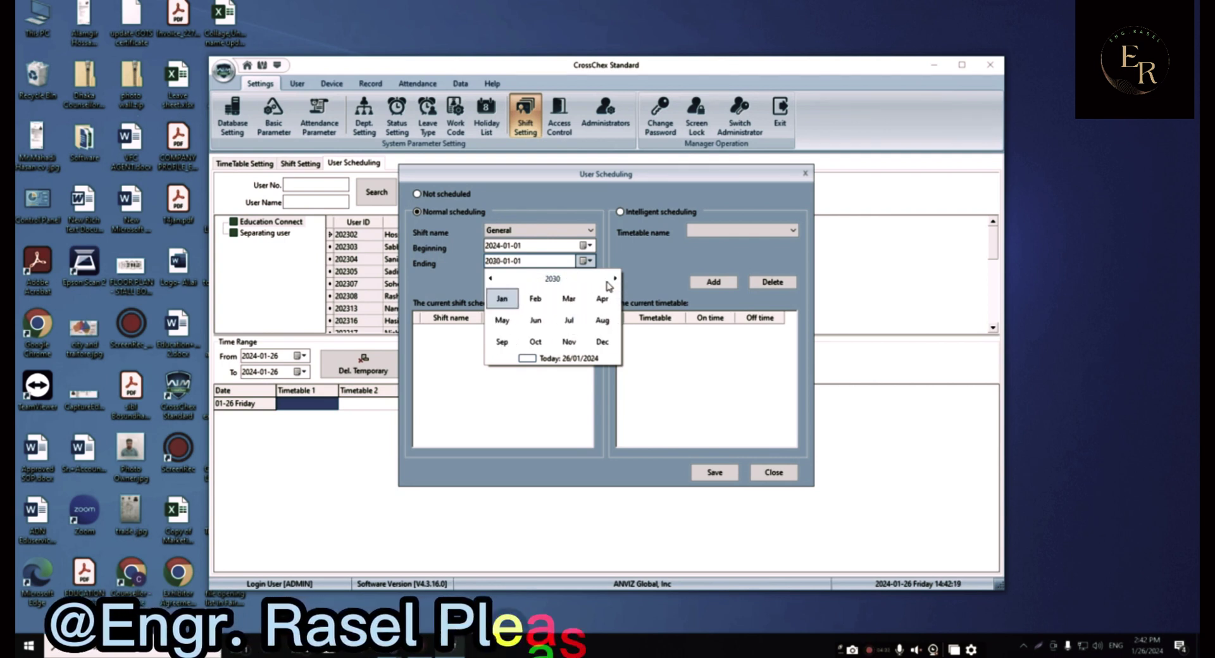
pyautogui.click(602, 342)
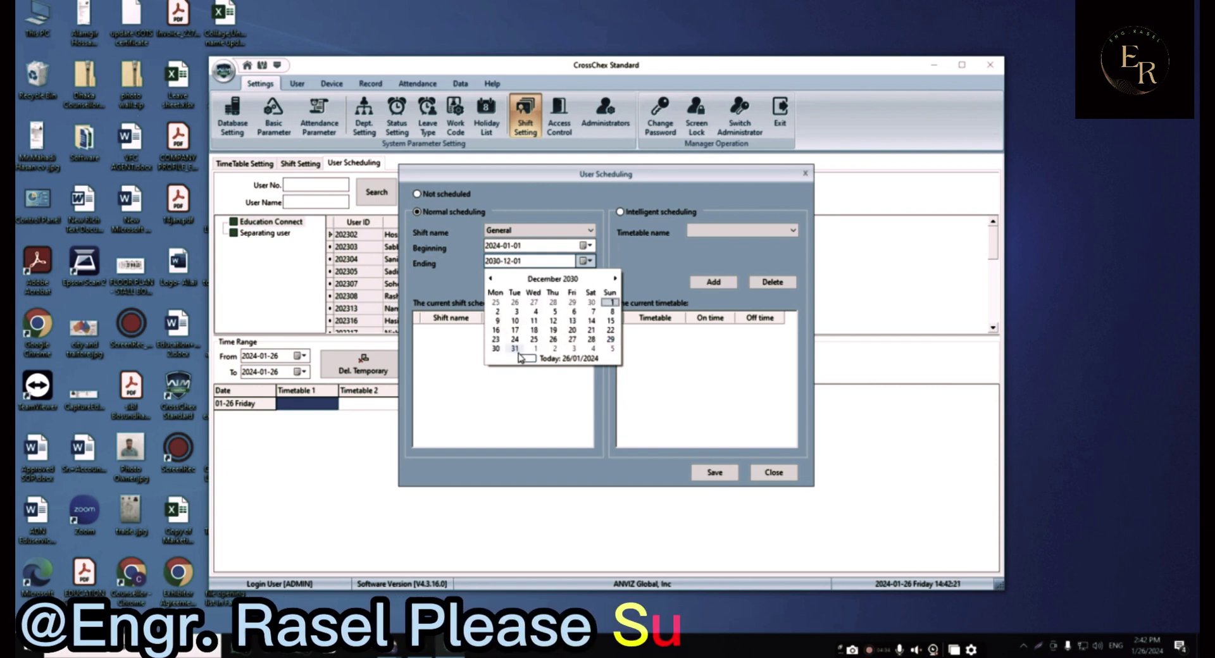
pyautogui.click(515, 349)
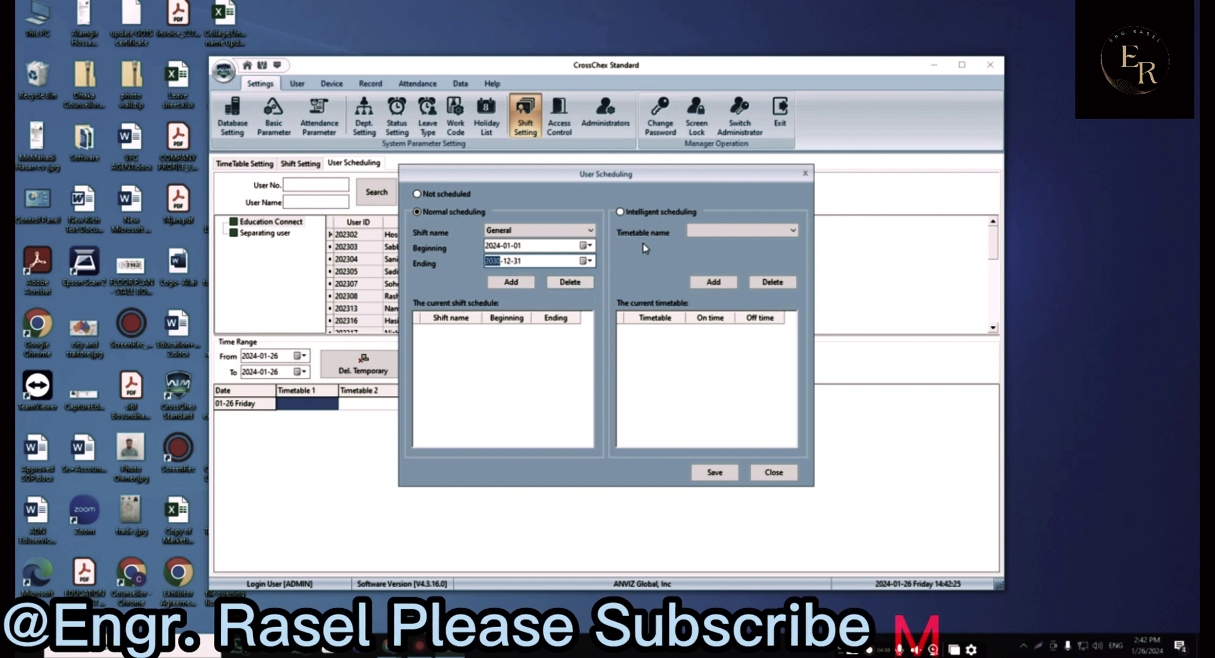
pyautogui.click(740, 232)
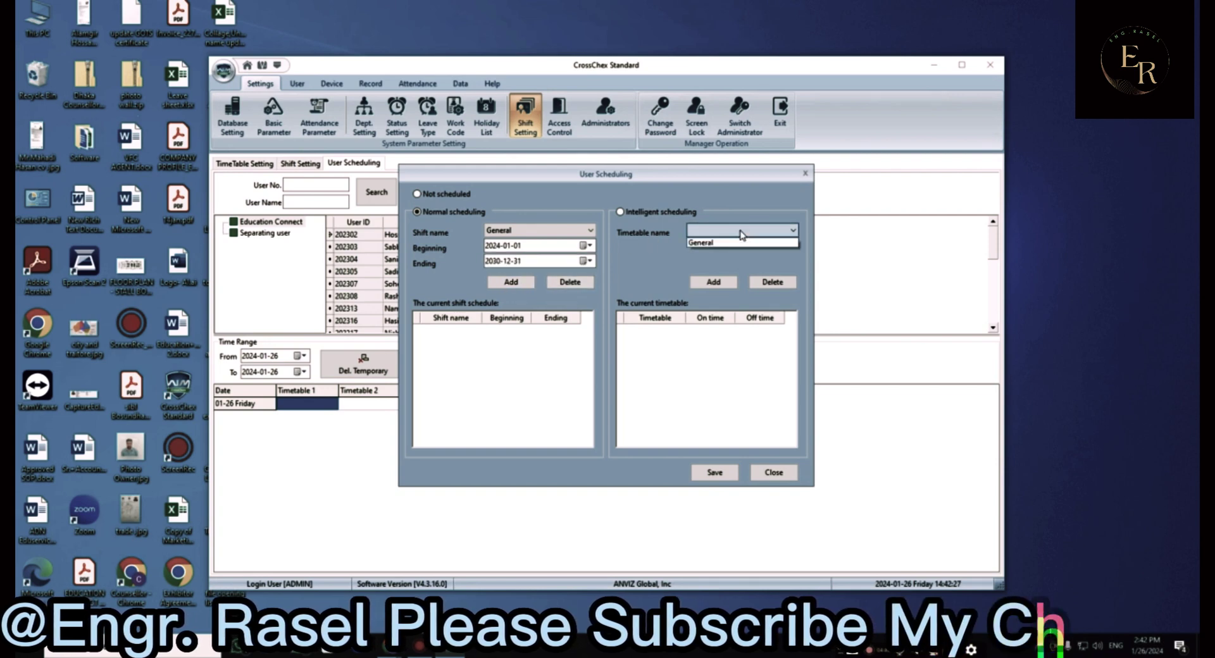
pyautogui.click(636, 261)
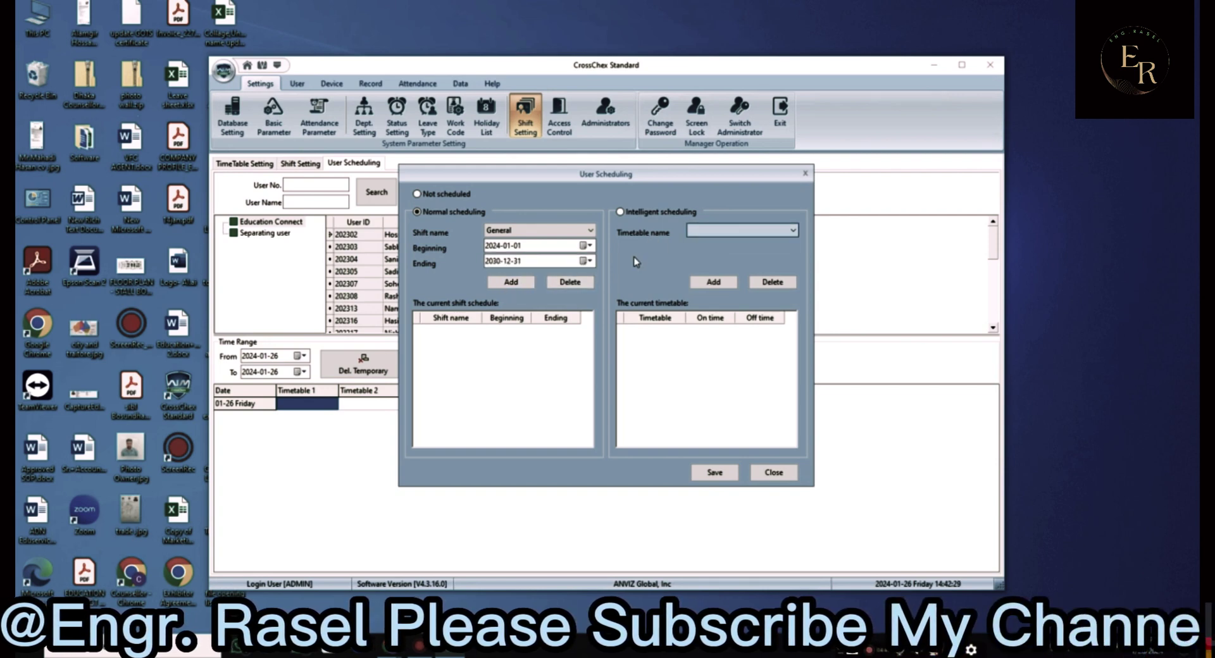
# Add the General shift from 2024-01-01 to 2030-12-31 to the current shift schedule and save it
pyautogui.click(509, 285)
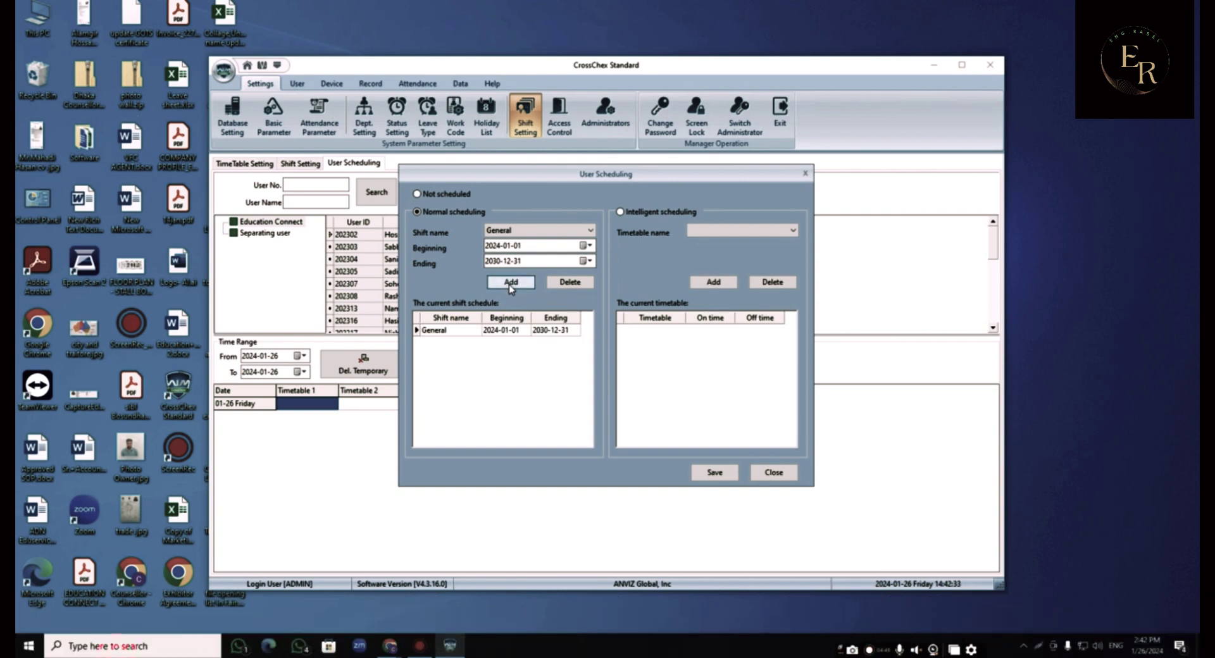
pyautogui.click(722, 476)
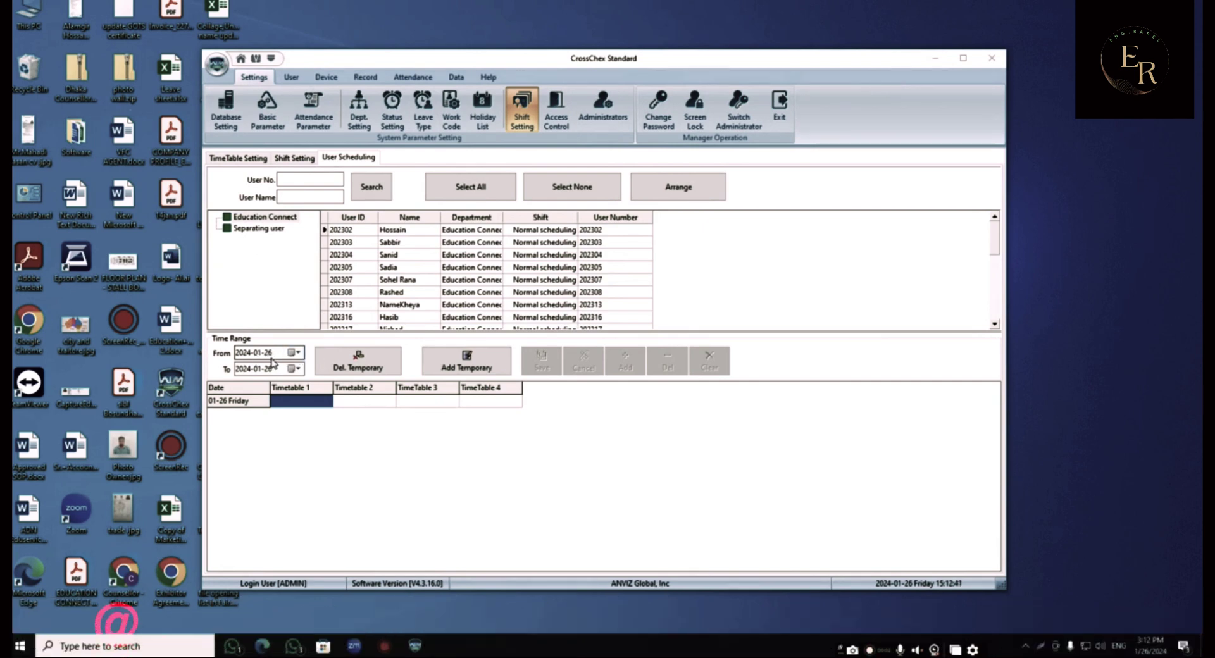
# Set the user scheduling time range to run from 2024-01-01 to 2030-12-31
pyautogui.click(295, 355)
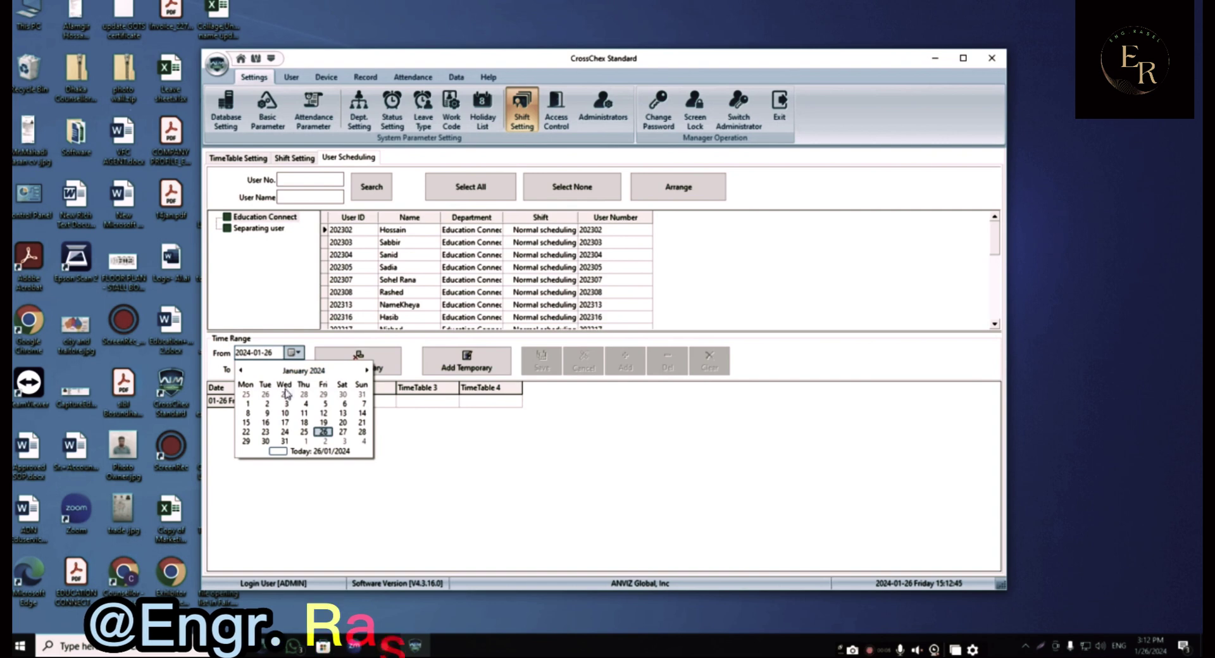
pyautogui.click(249, 405)
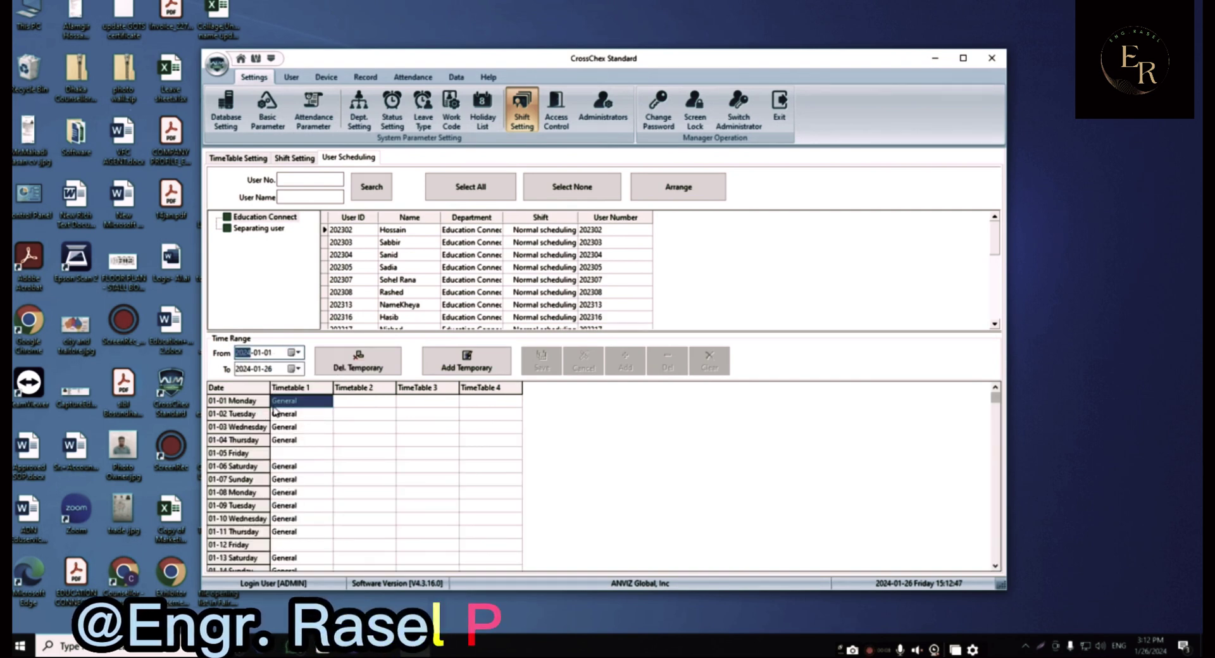
pyautogui.click(293, 370)
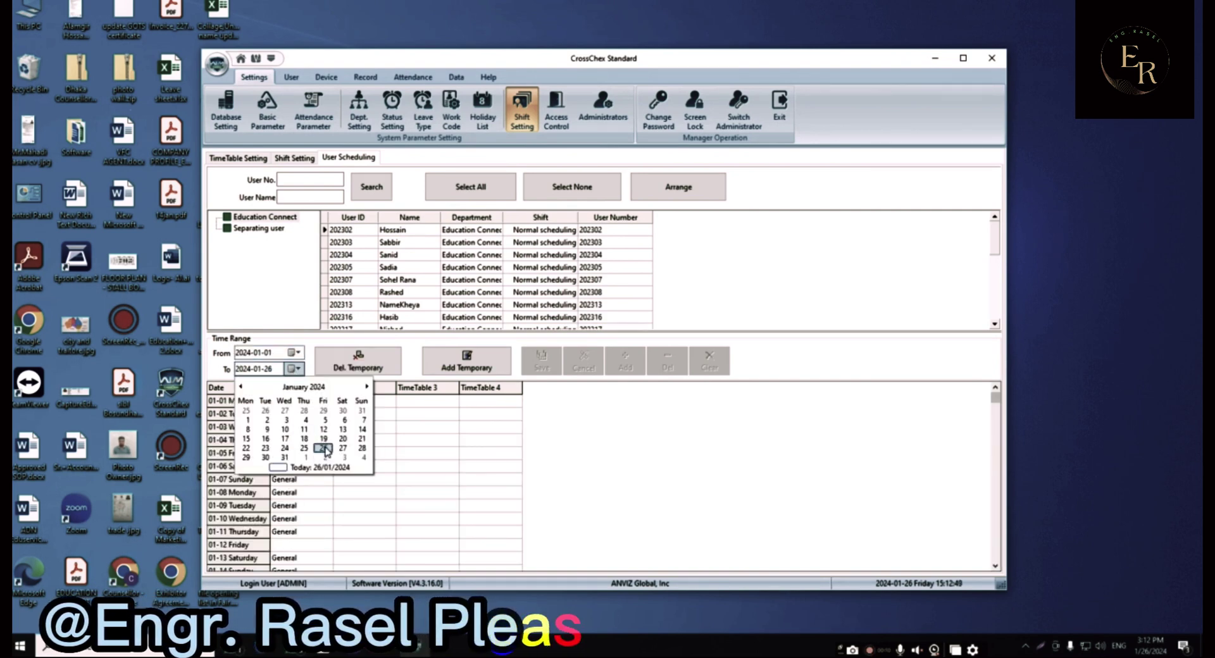
pyautogui.click(310, 387)
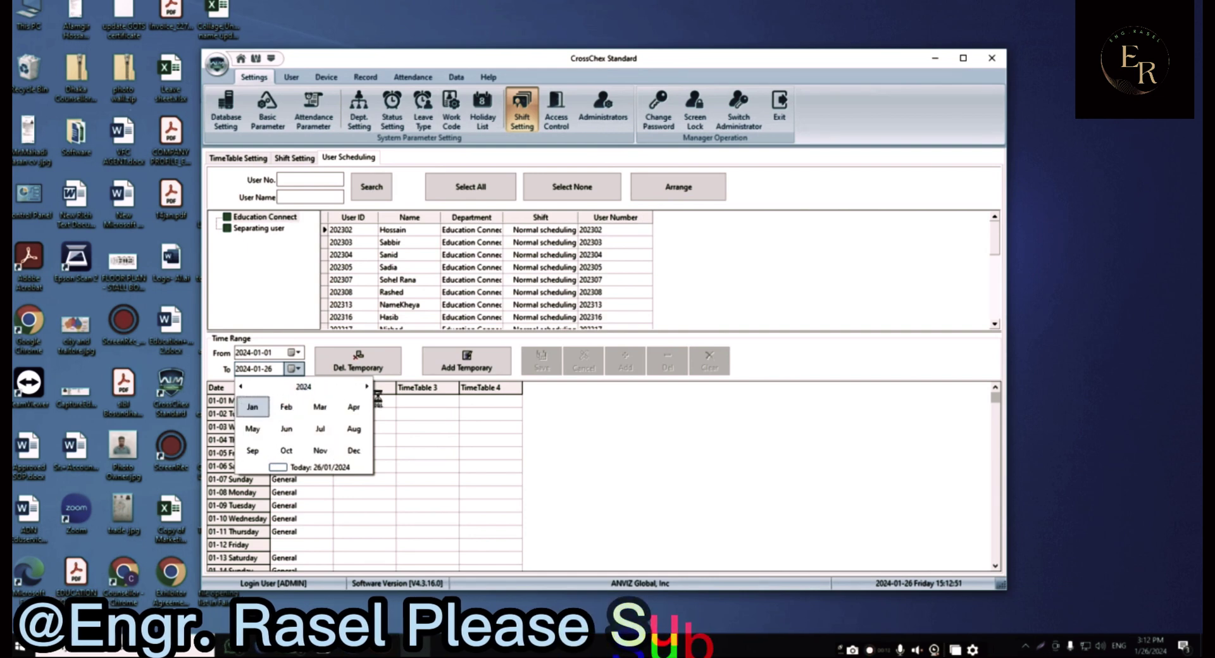
pyautogui.click(367, 387)
pyautogui.click(368, 387)
pyautogui.click(367, 387)
pyautogui.click(368, 387)
pyautogui.click(367, 387)
pyautogui.click(367, 387)
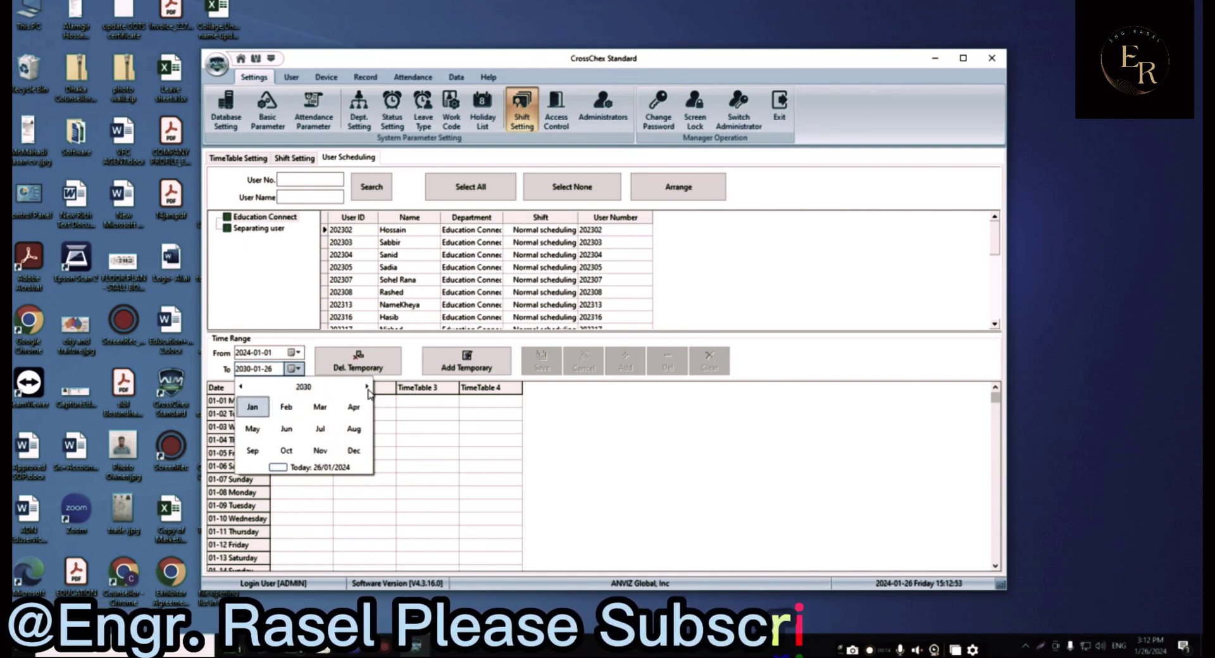
pyautogui.click(353, 450)
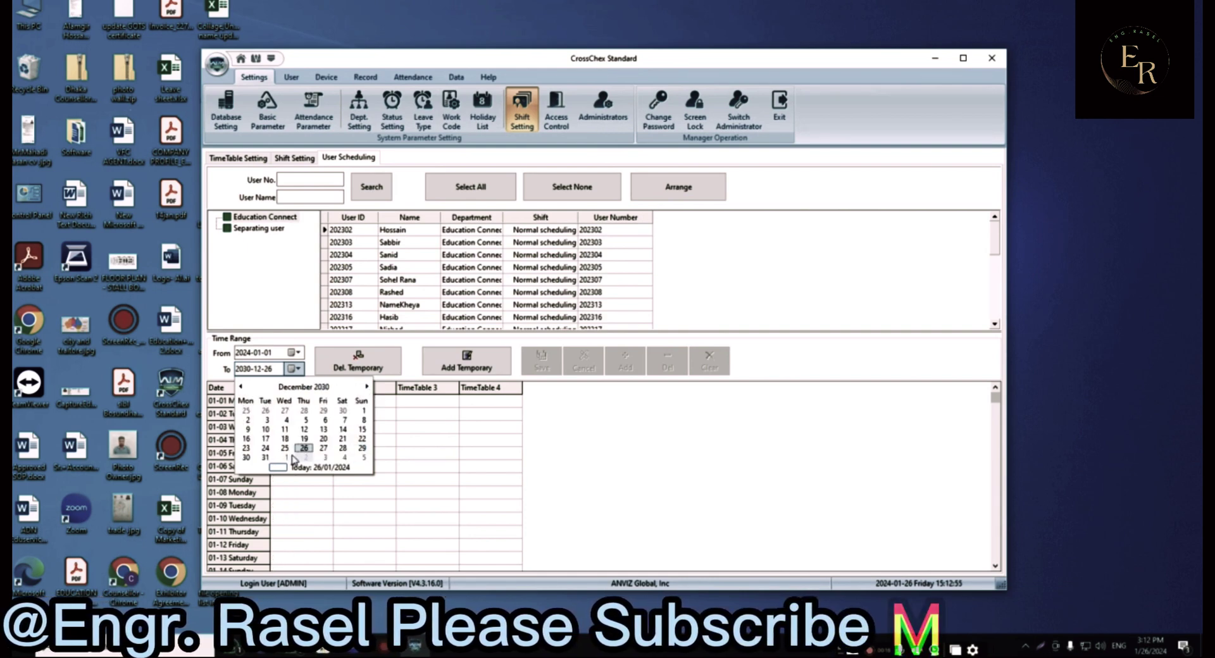
pyautogui.click(266, 458)
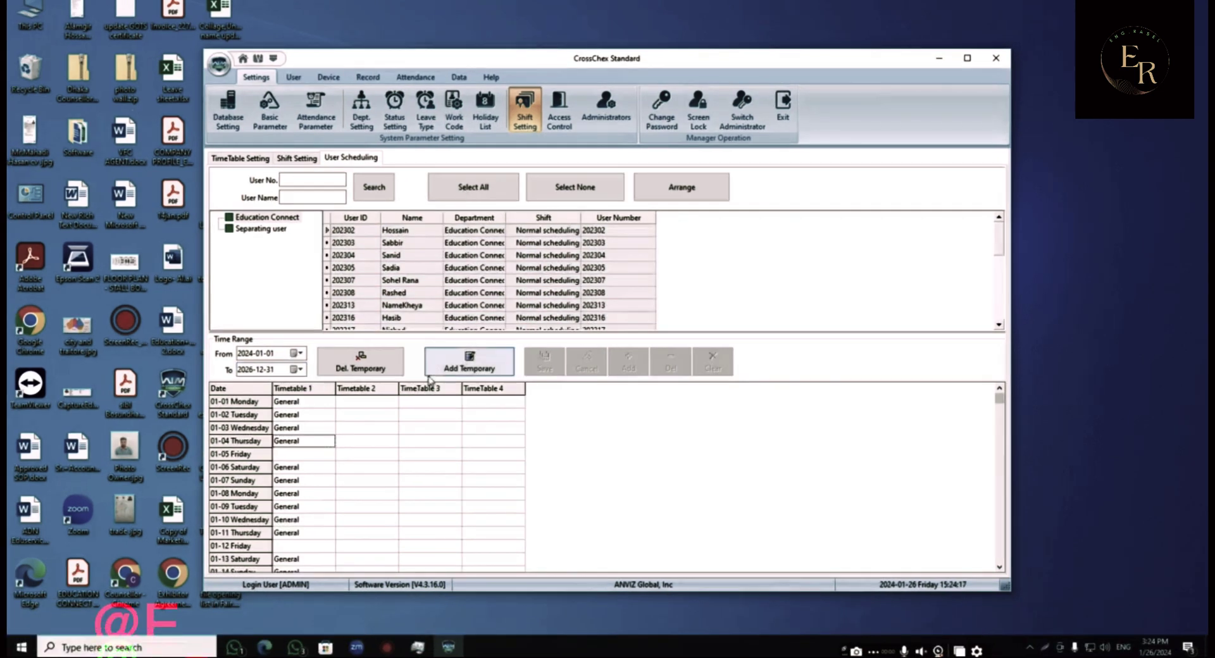
# Make a temporary shift schedule for the selected users from 2024-01-01 to 2026-12-31 and save it
pyautogui.click(460, 373)
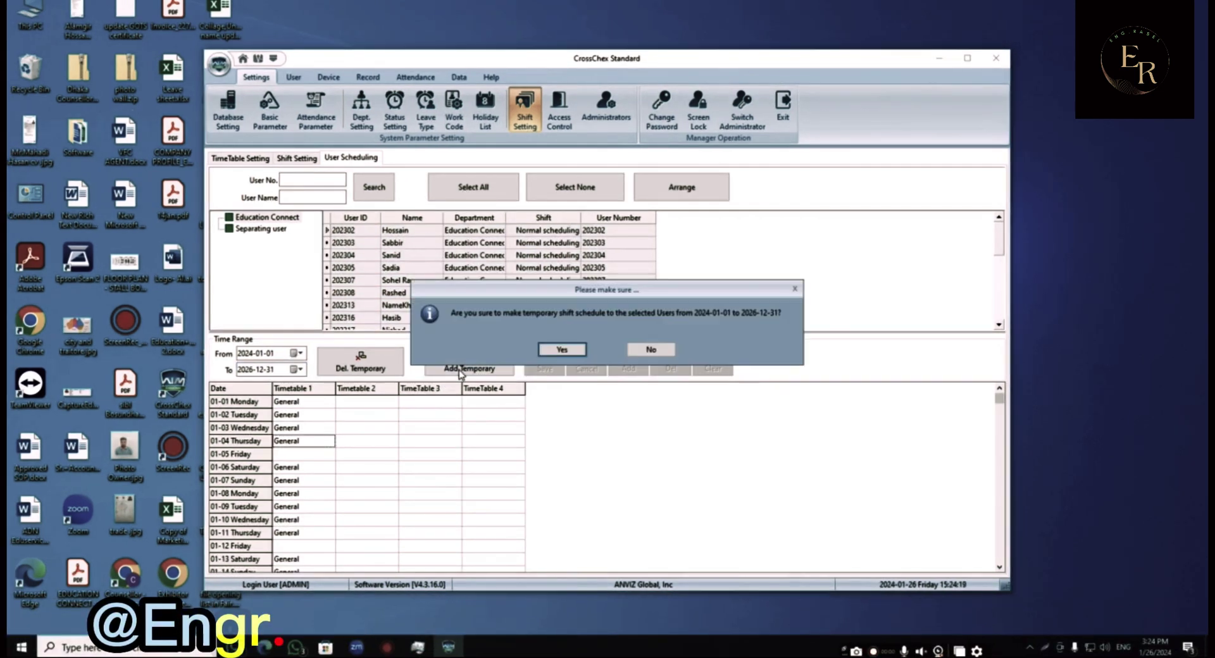
pyautogui.click(559, 350)
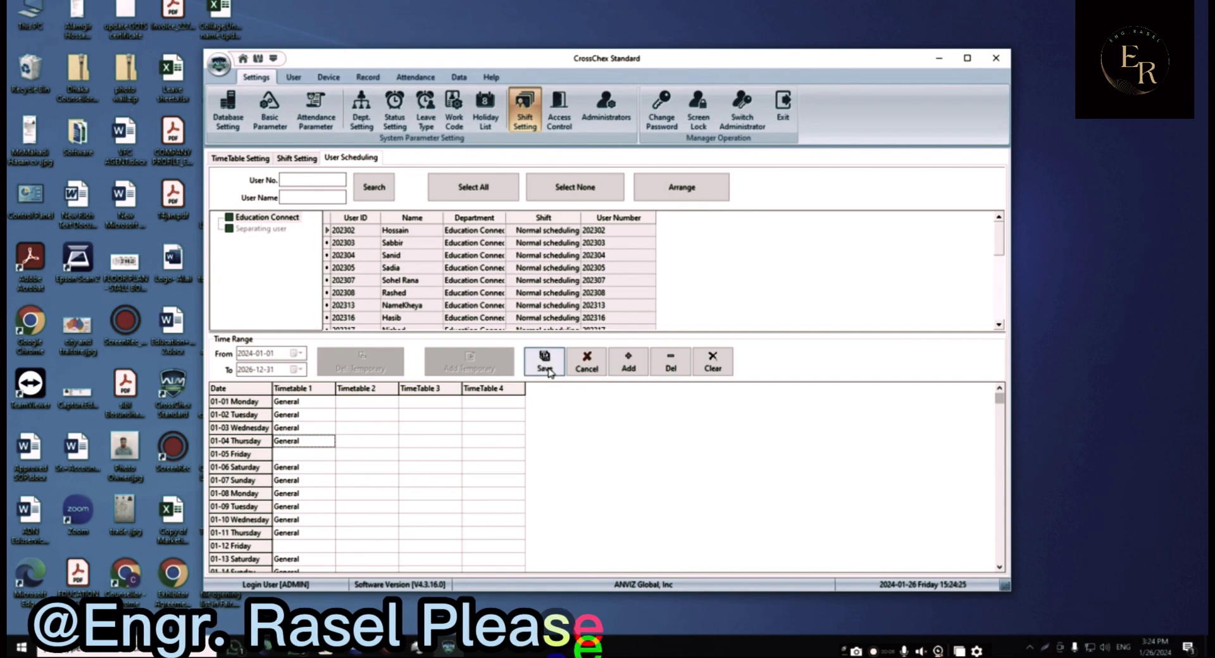
pyautogui.click(550, 370)
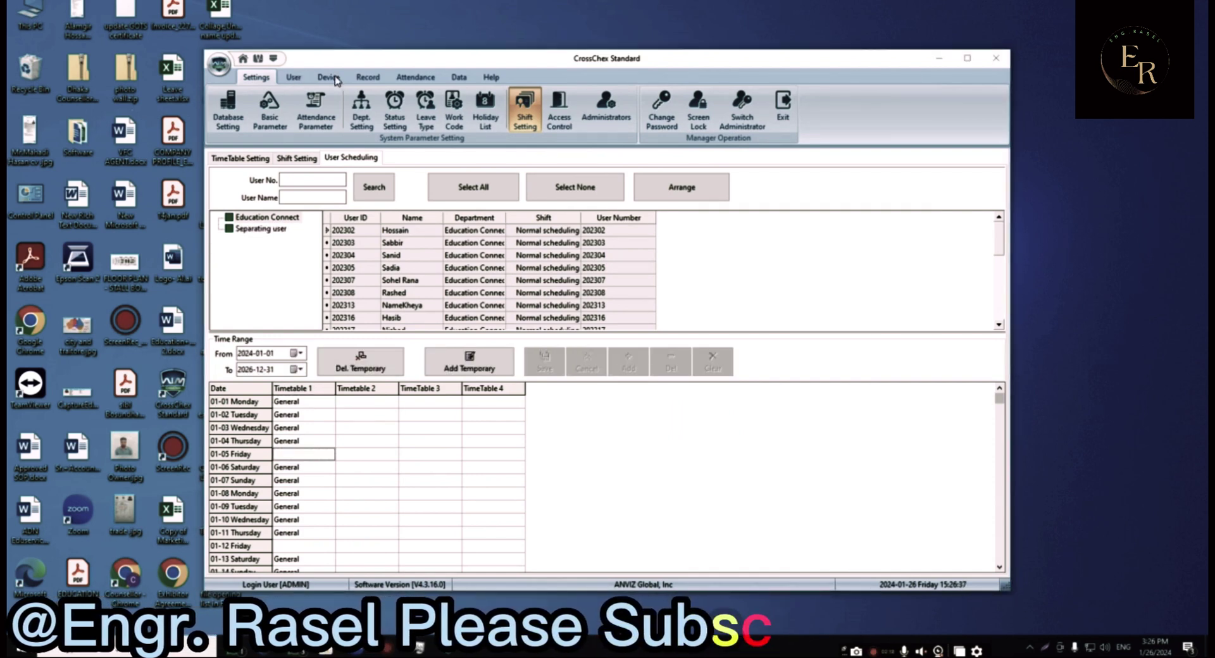
# Choose the Education Connect department with all users for the attendance calculation
pyautogui.click(406, 78)
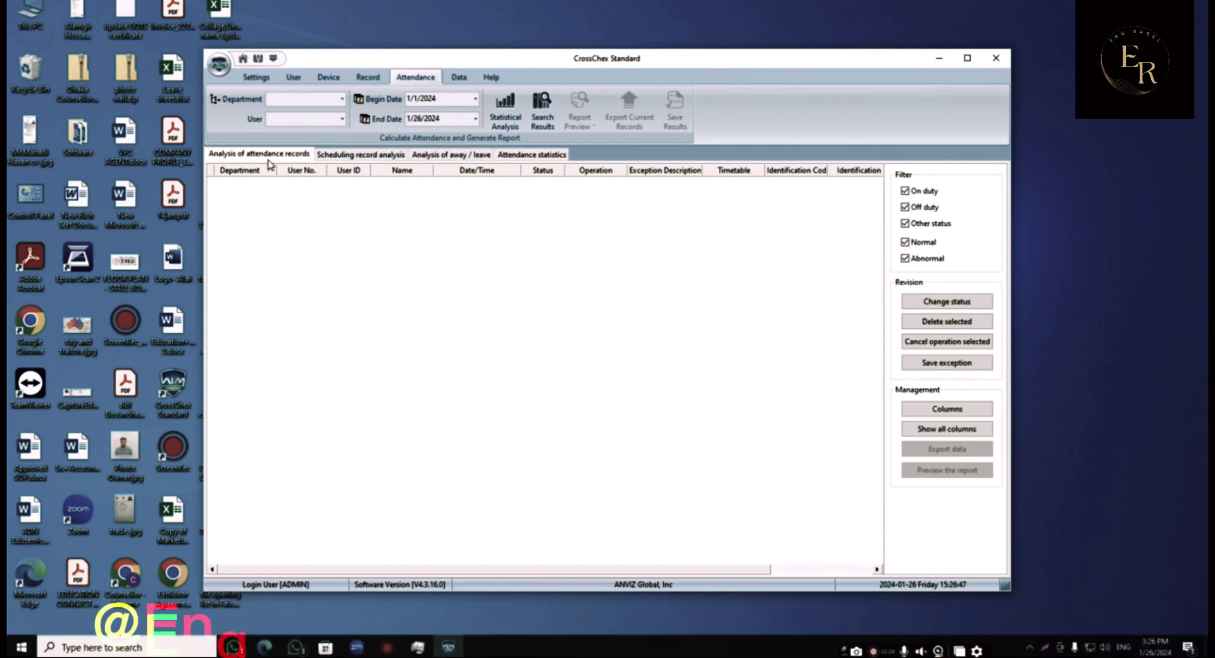
pyautogui.click(293, 102)
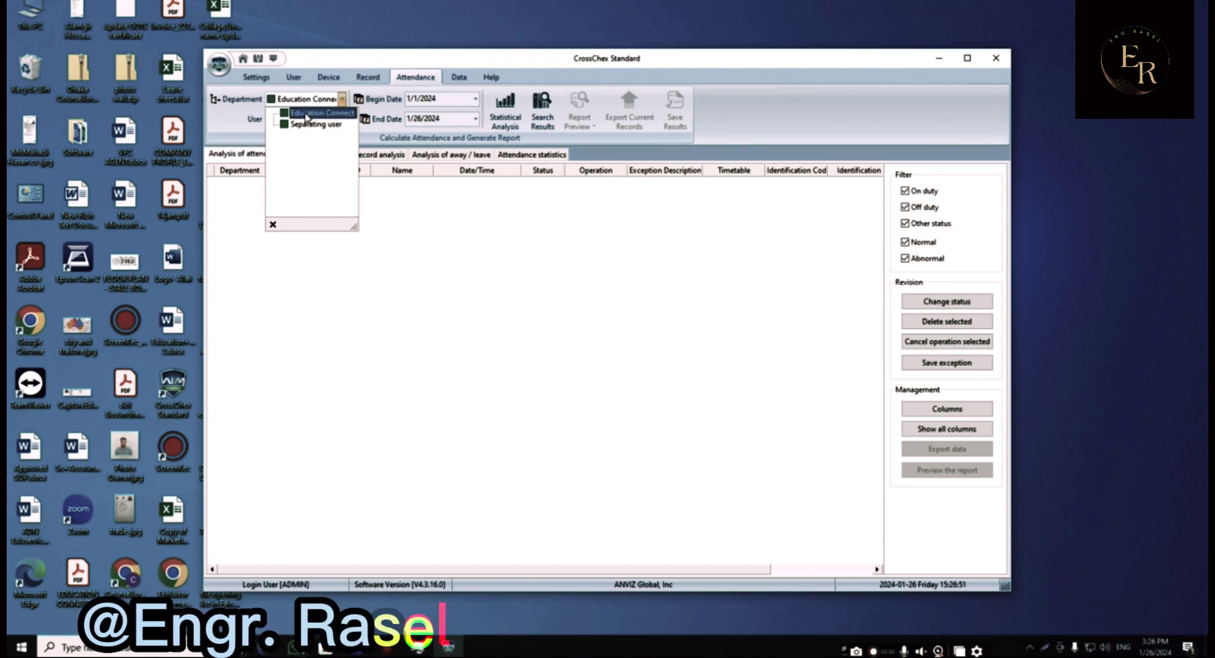
pyautogui.click(348, 286)
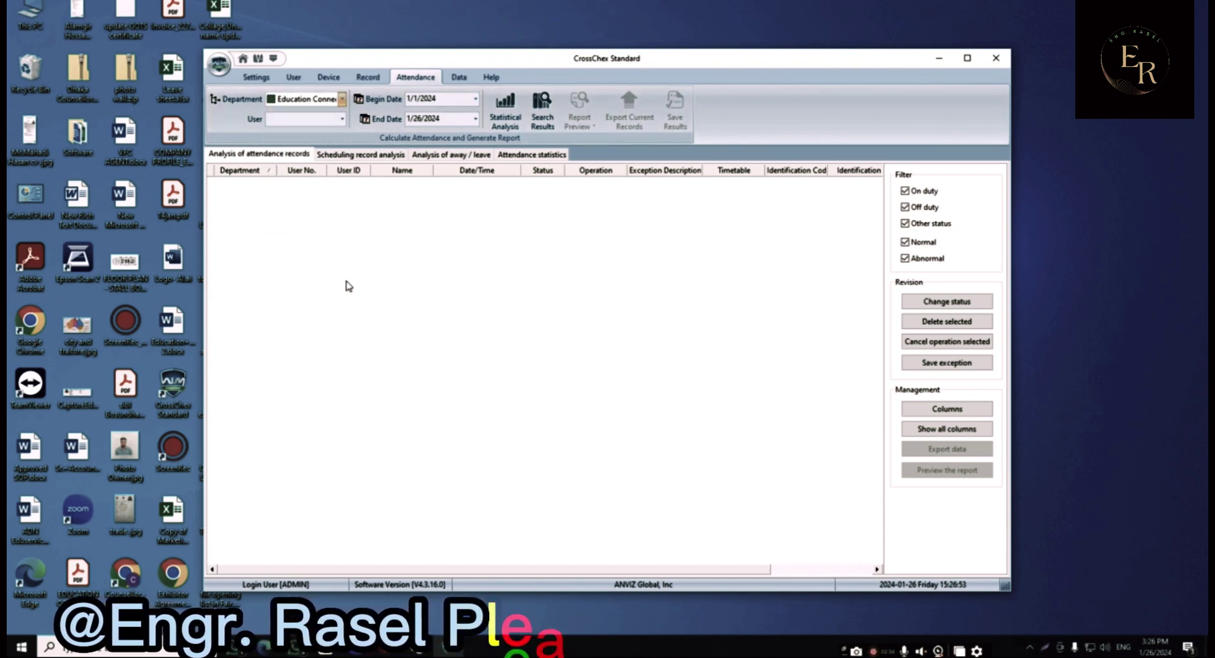
pyautogui.click(303, 99)
pyautogui.click(307, 112)
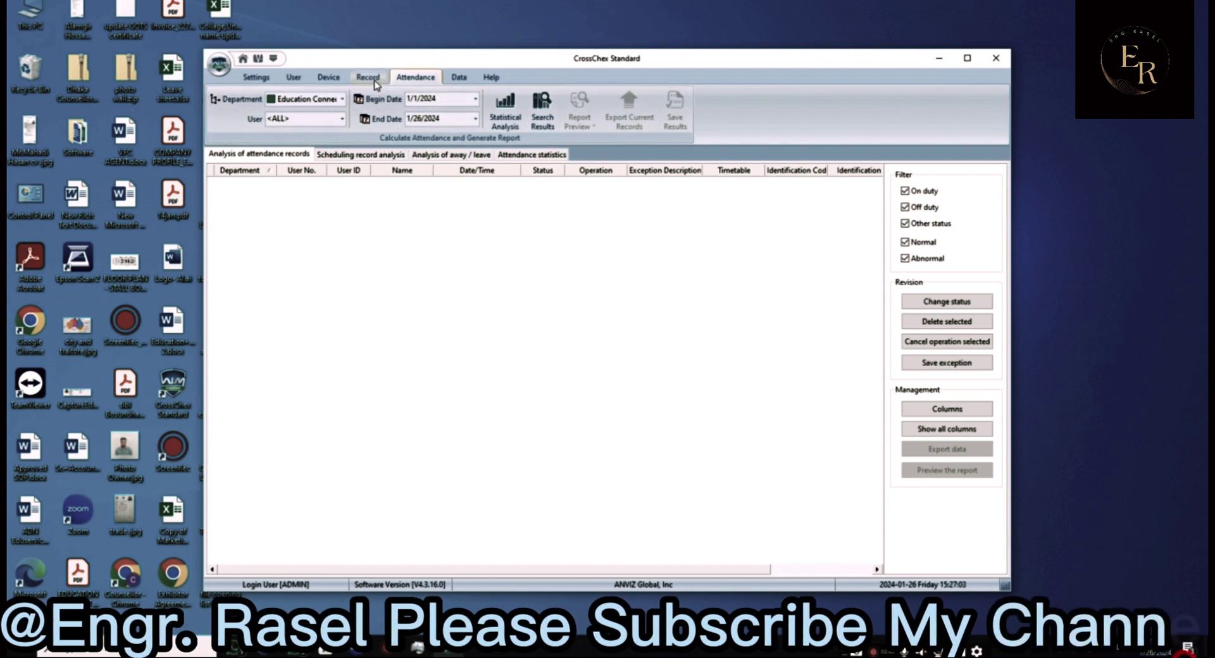
# Search the current attendance statistics of Education Connect for 1/1/2024 to 1/26/2024
pyautogui.click(541, 120)
pyautogui.click(566, 348)
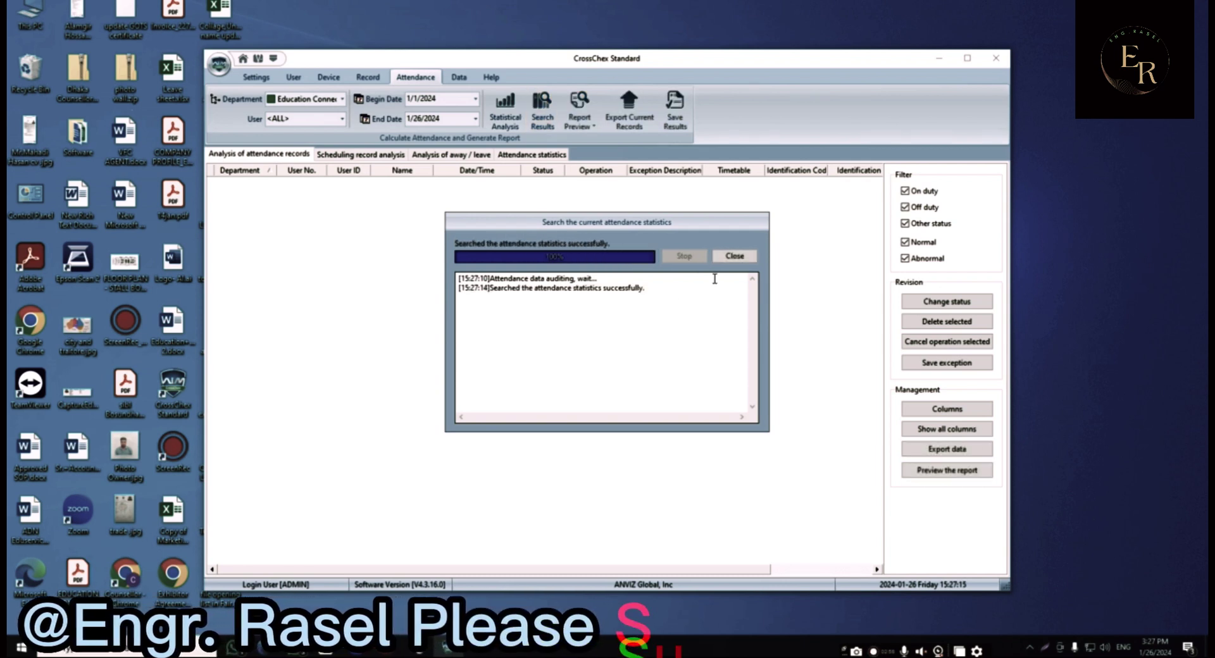
pyautogui.click(732, 257)
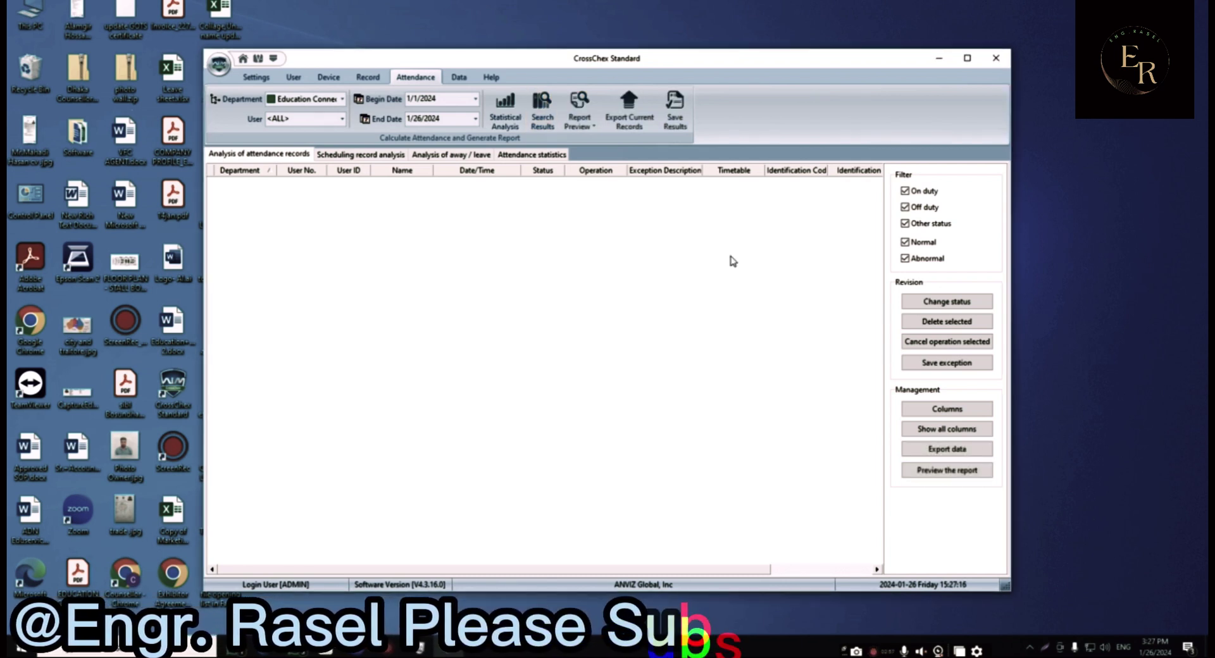
# Run the statistical analysis of the Education Connect attendance for 1/1/2024 to 1/26/2024
pyautogui.click(506, 118)
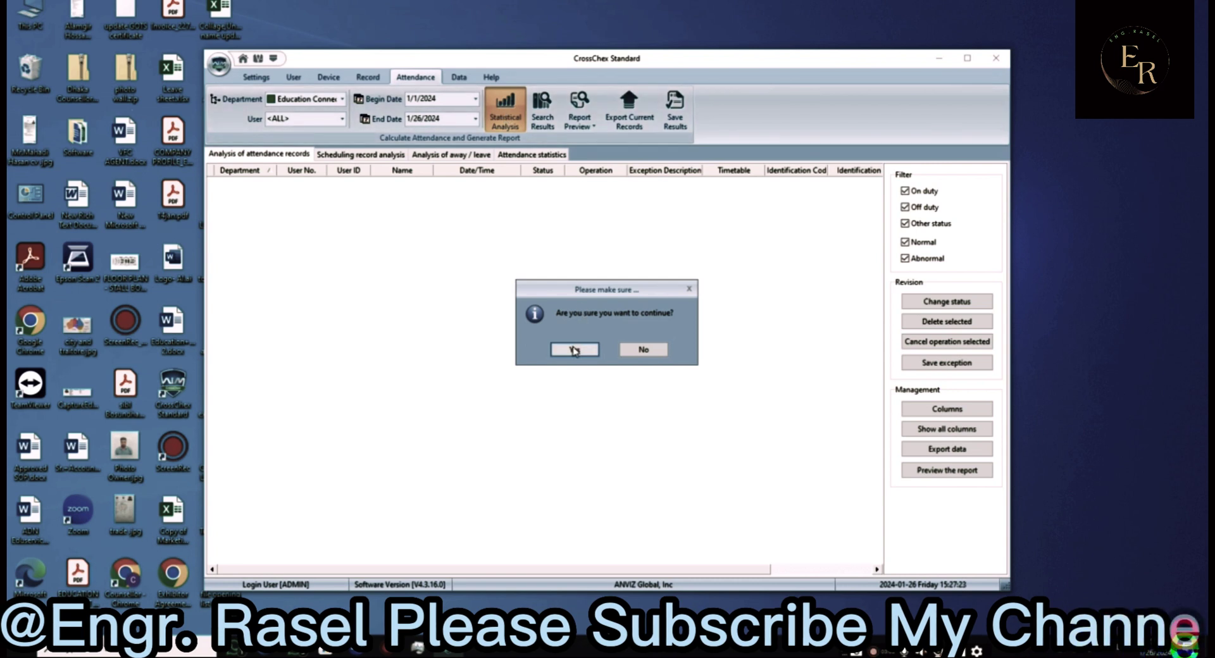
pyautogui.click(574, 350)
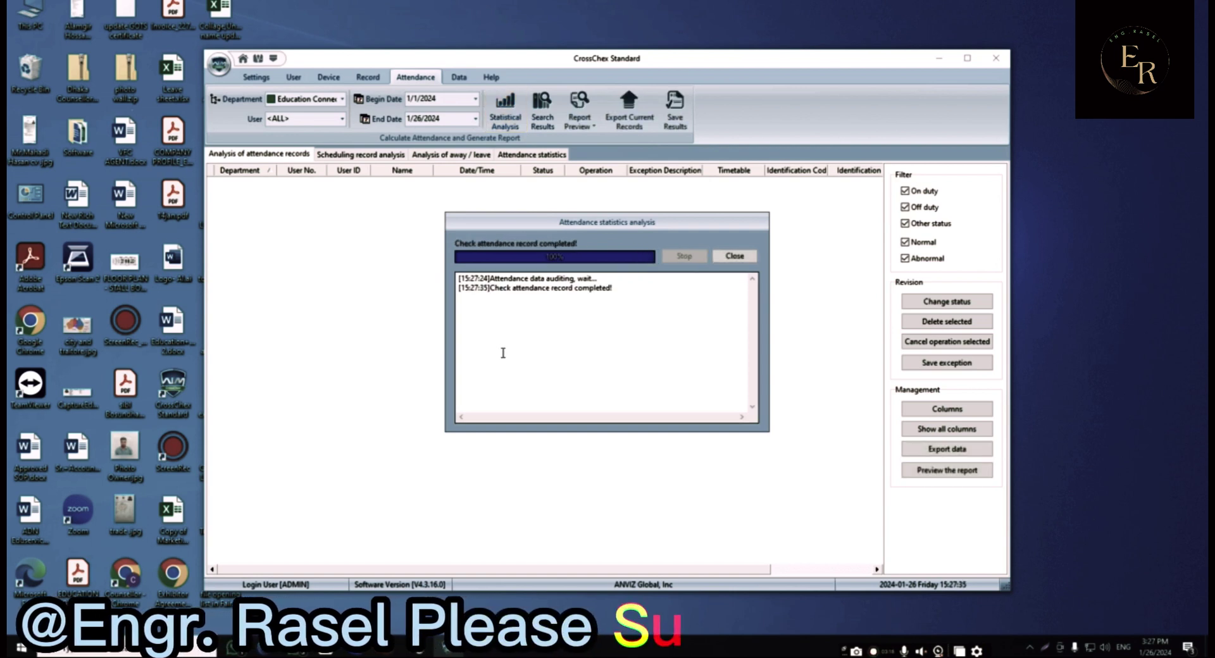
pyautogui.click(734, 256)
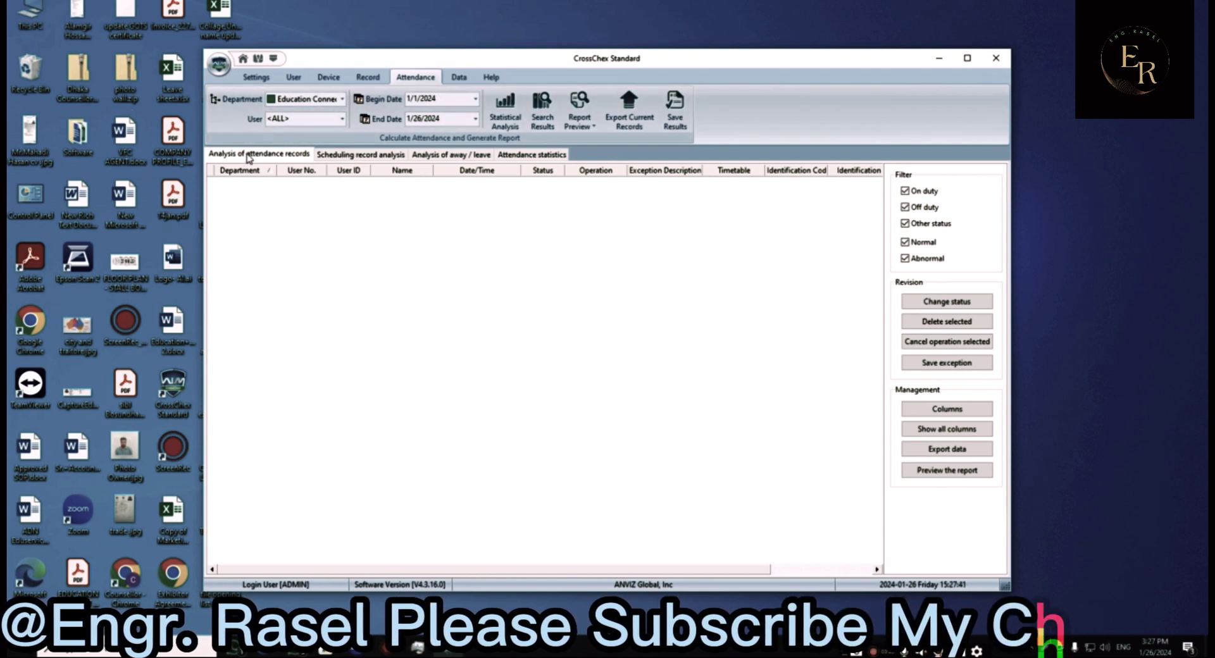
# Examine the scheduling record analysis, going from the last users back to the first ones
pyautogui.click(371, 157)
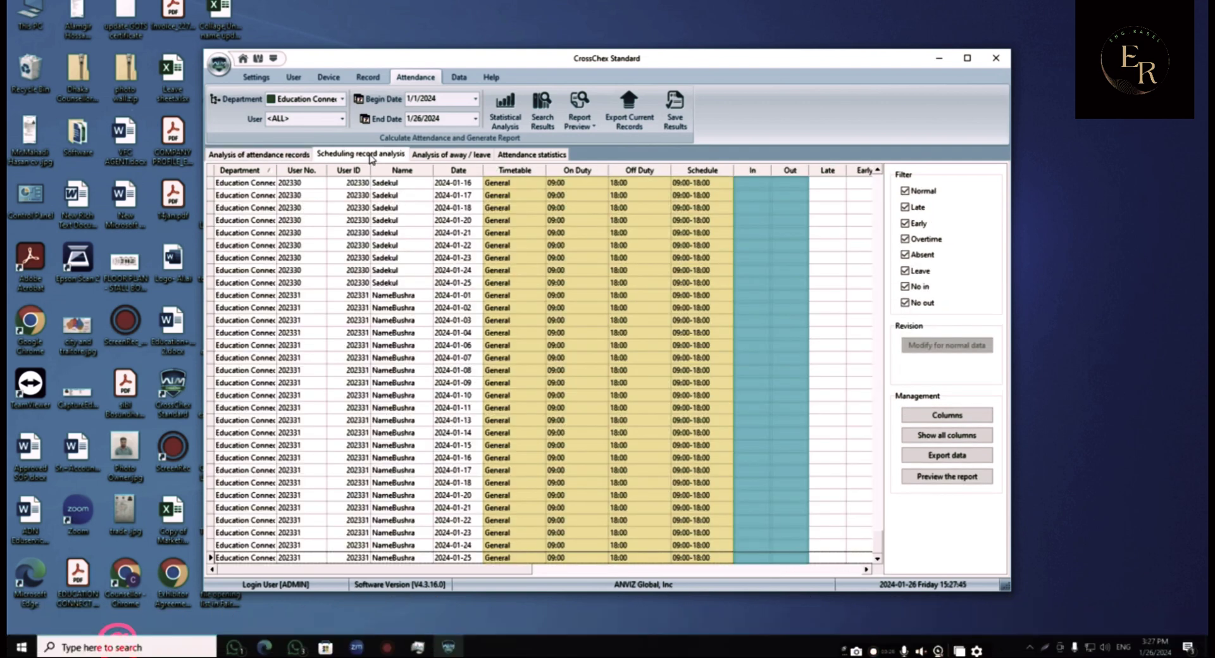
pyautogui.scroll(19, 337, 323)
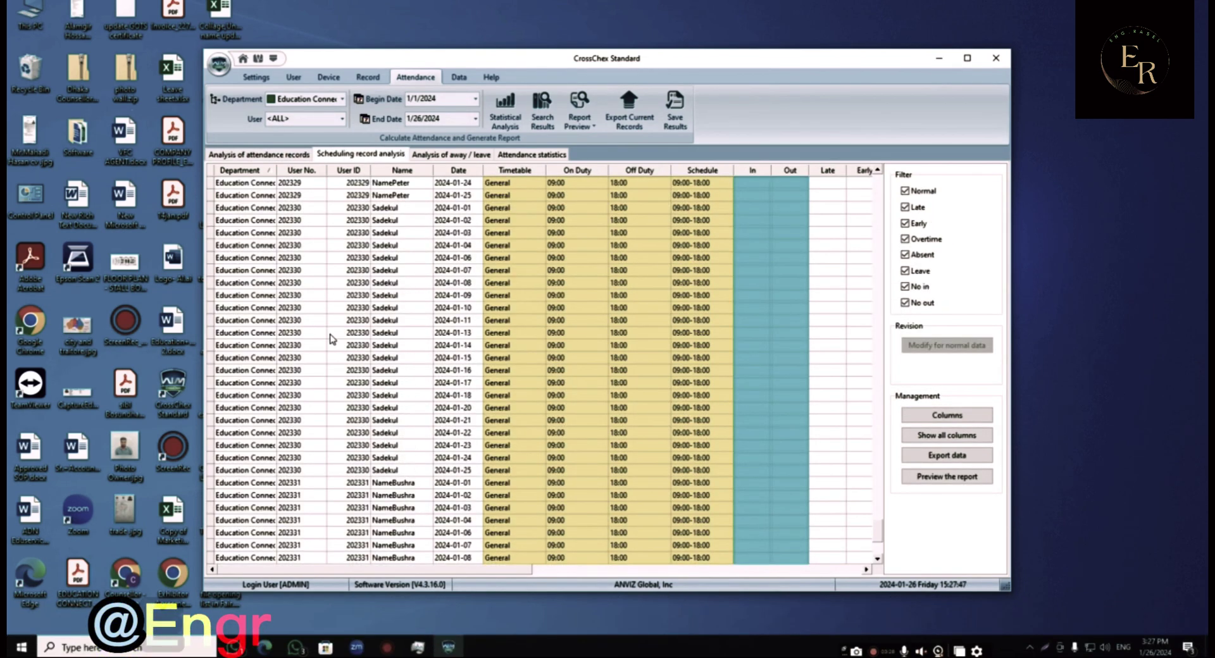
pyautogui.scroll(20, 358, 339)
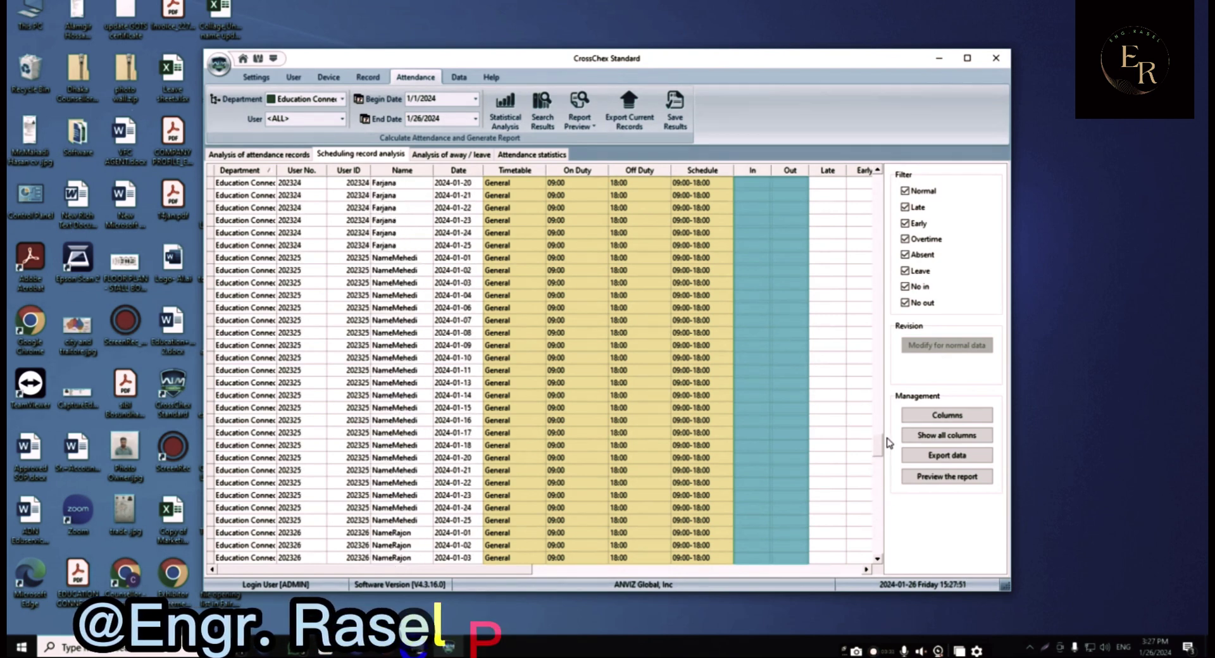
pyautogui.moveTo(880, 444); pyautogui.dragTo(883, 197)
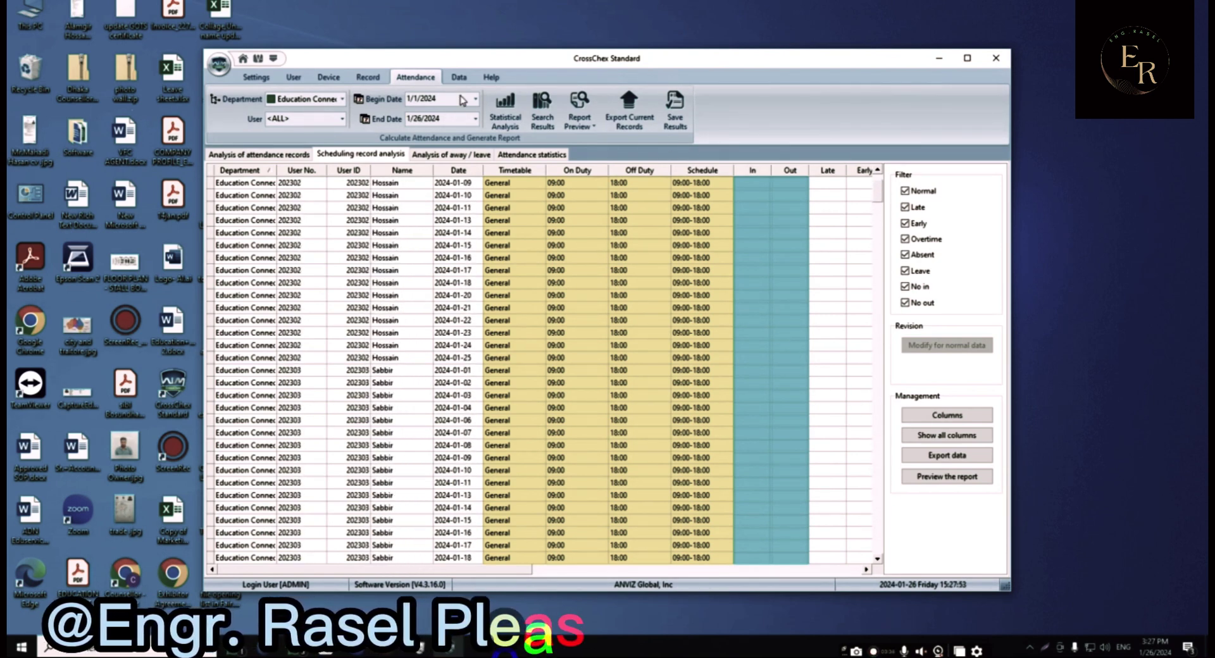
# Download all attendance records from device 1[1]
pyautogui.click(328, 77)
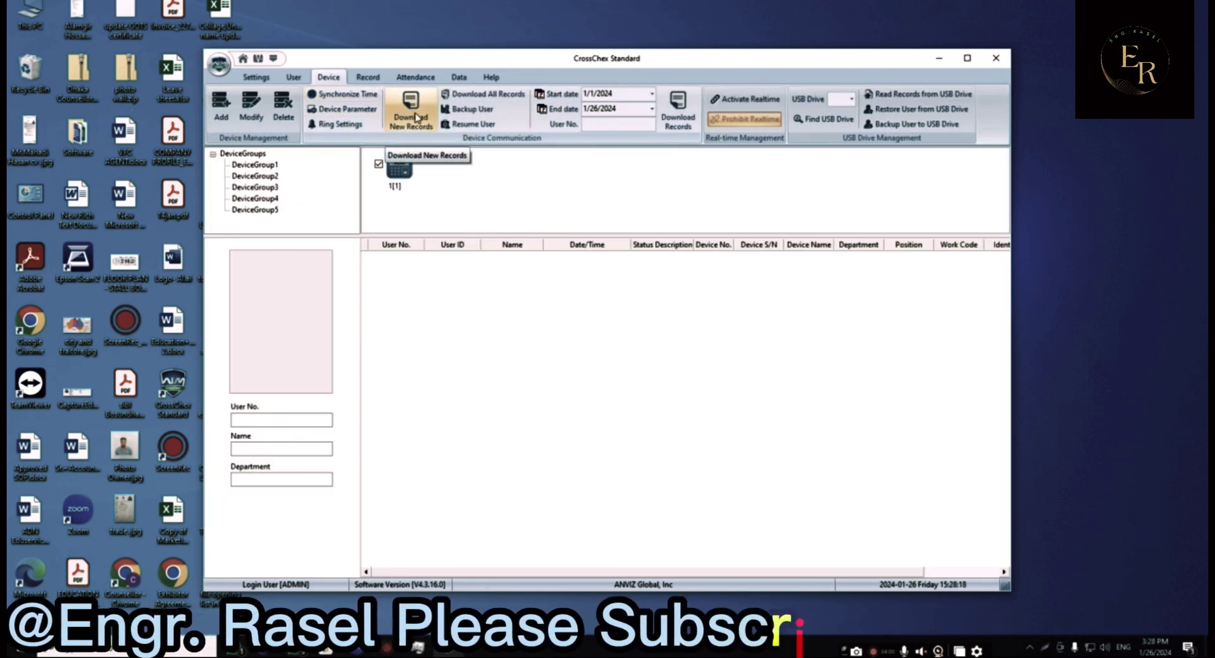
pyautogui.click(485, 95)
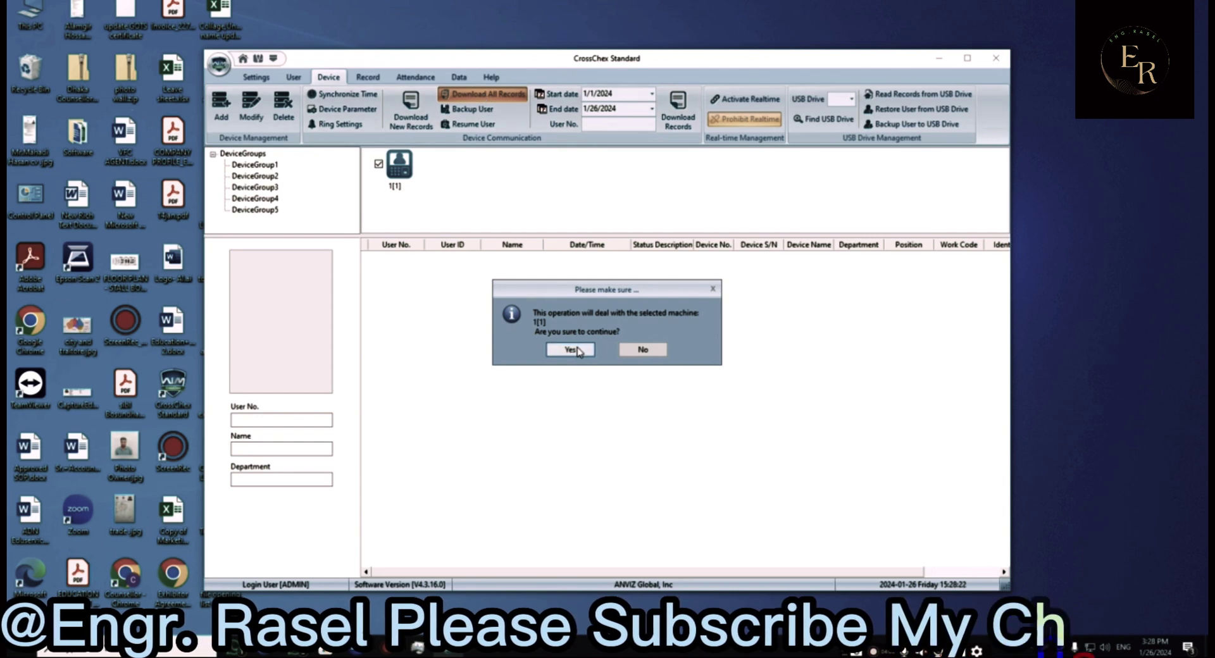
pyautogui.click(578, 352)
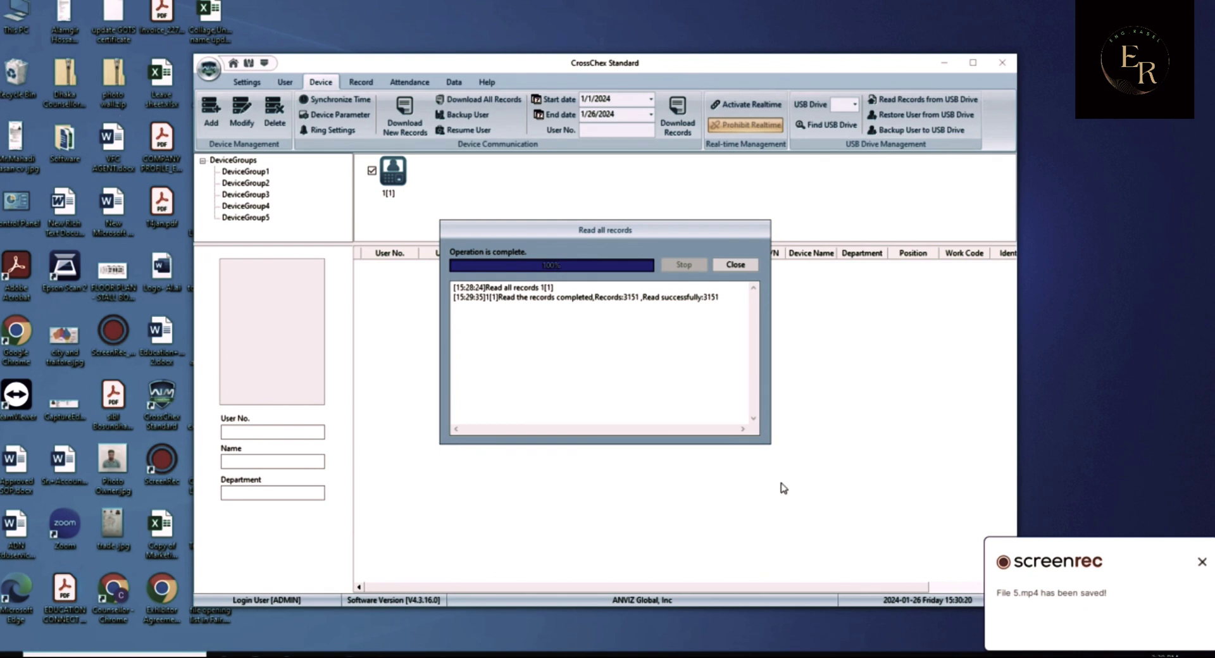
pyautogui.click(735, 266)
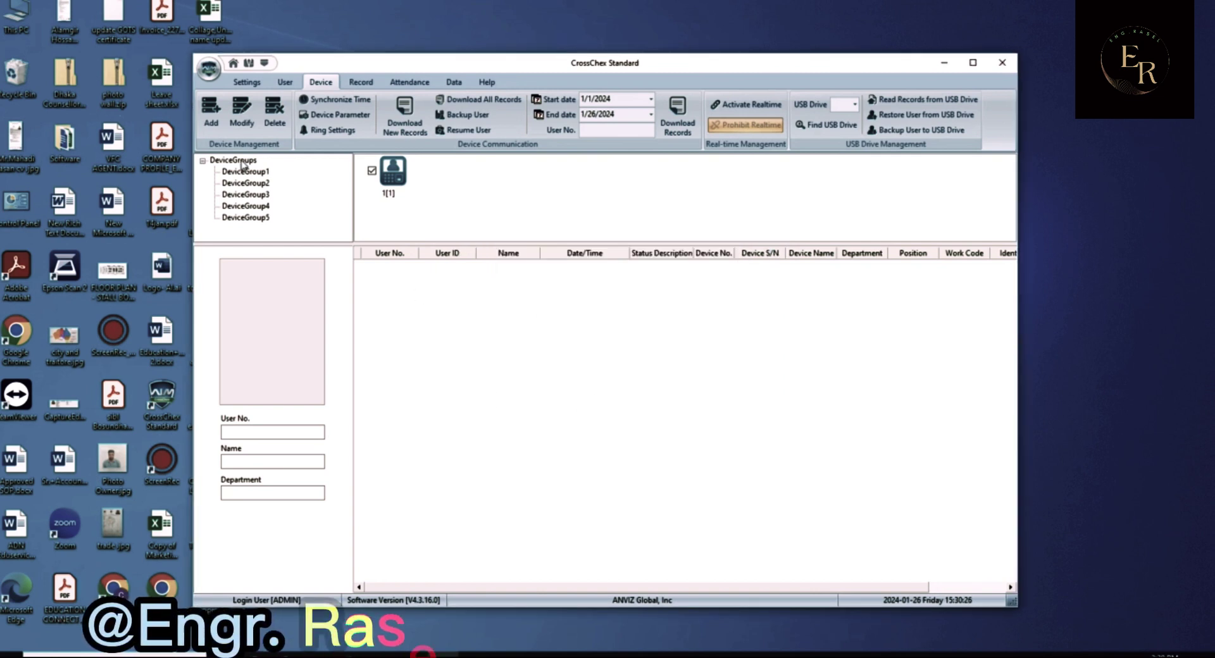
# Return to attendance calculation and repeat the search of the current attendance statistics for Education Connect
pyautogui.click(413, 83)
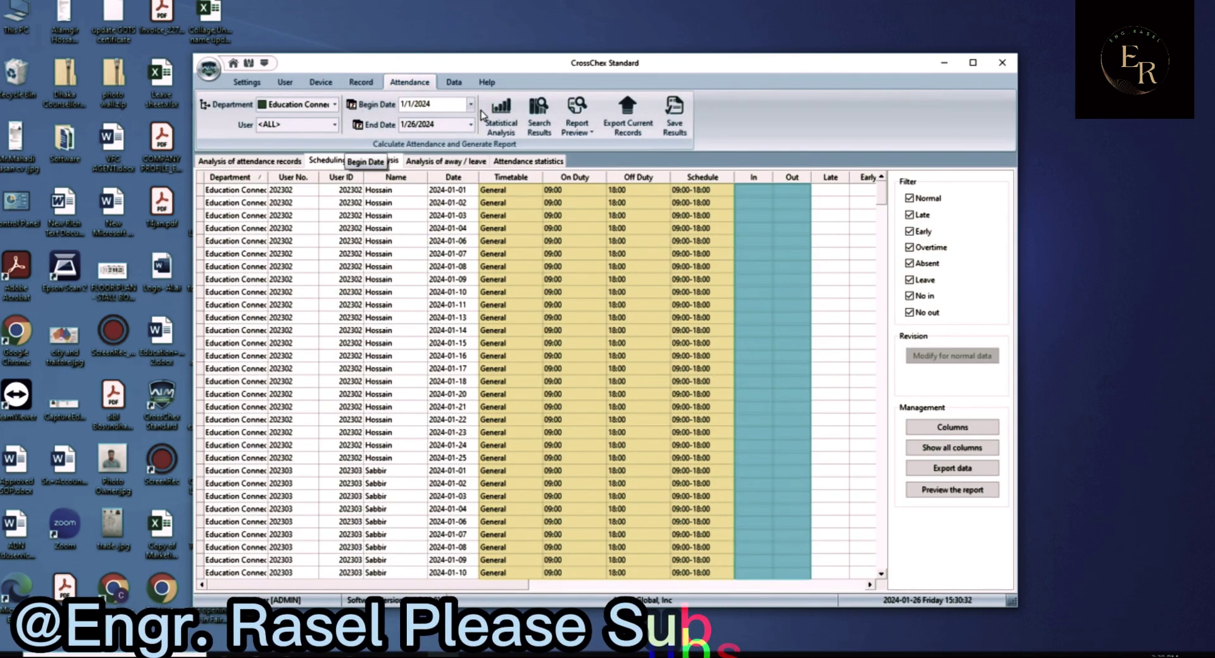
pyautogui.click(541, 131)
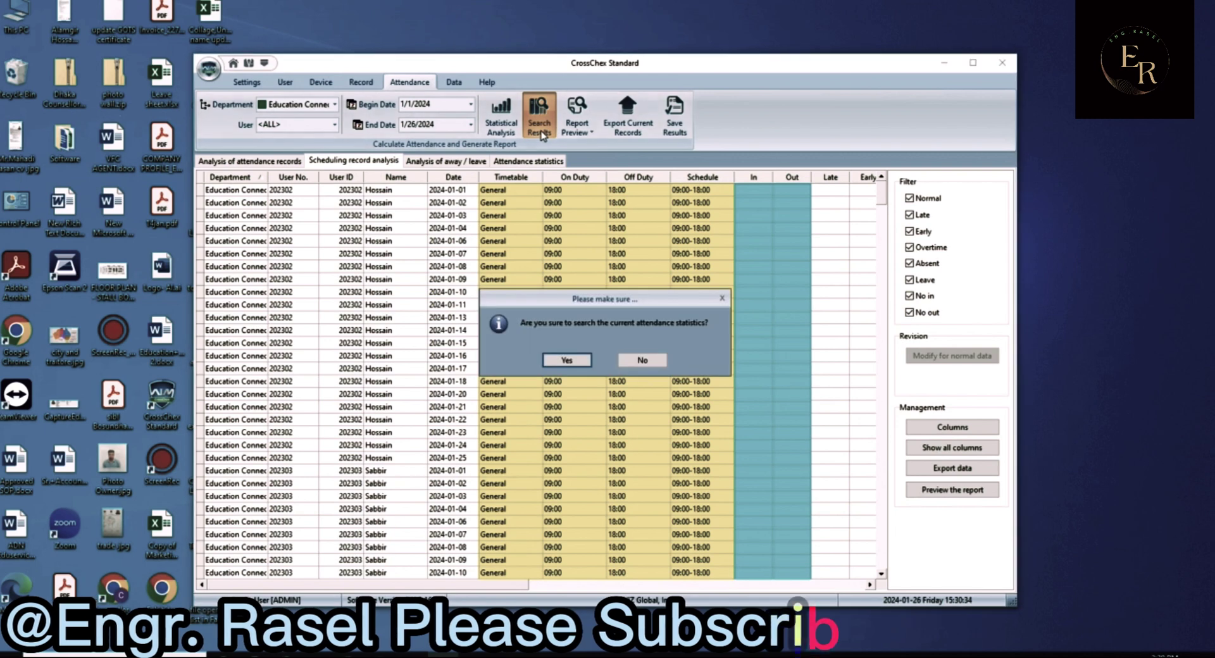
pyautogui.click(567, 361)
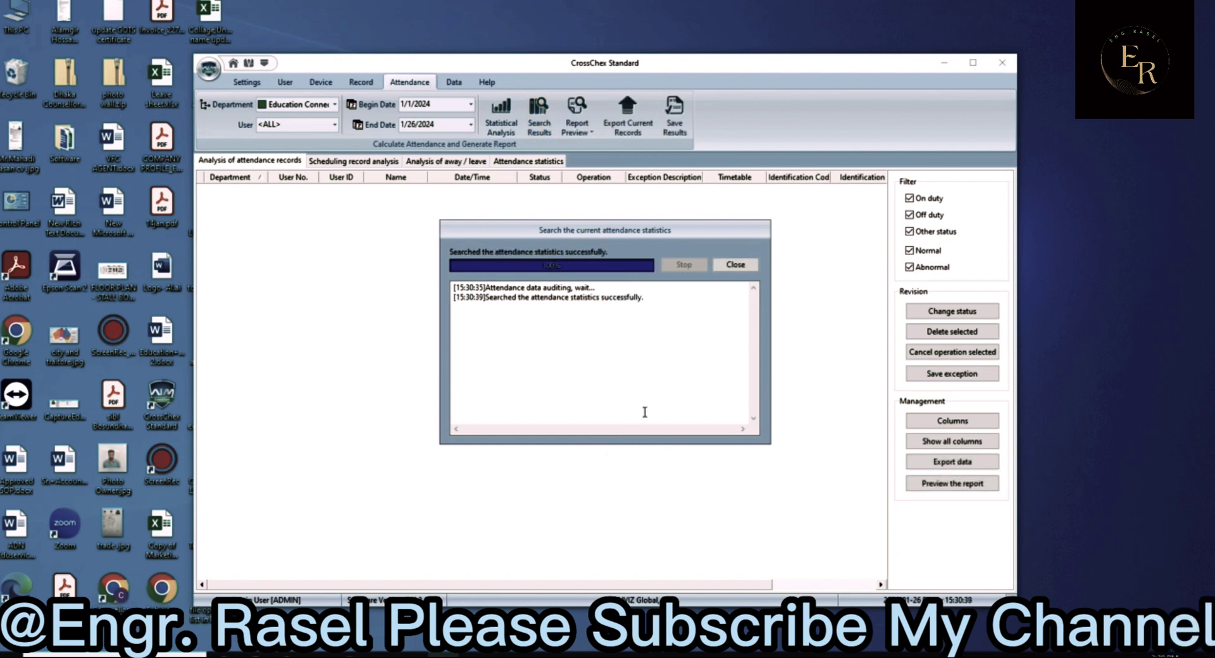
pyautogui.click(734, 266)
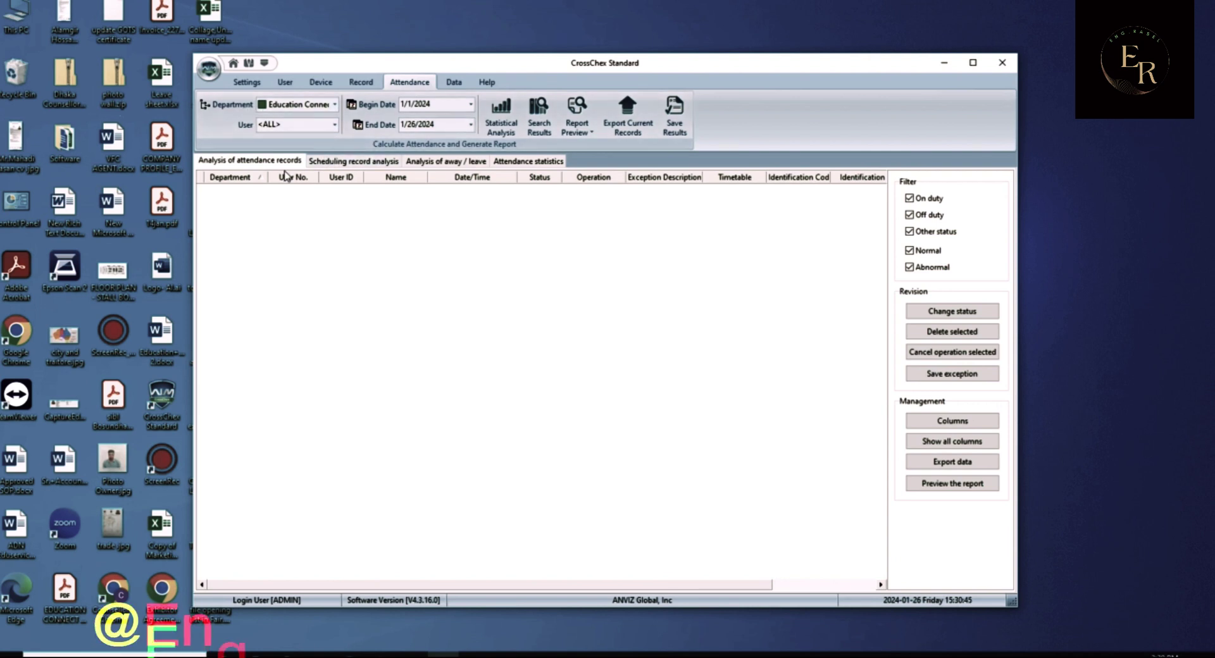
# Rerun the statistical analysis of all Education Connect users for 1/1/2024 to 1/26/2024 and close its progress report
pyautogui.click(332, 162)
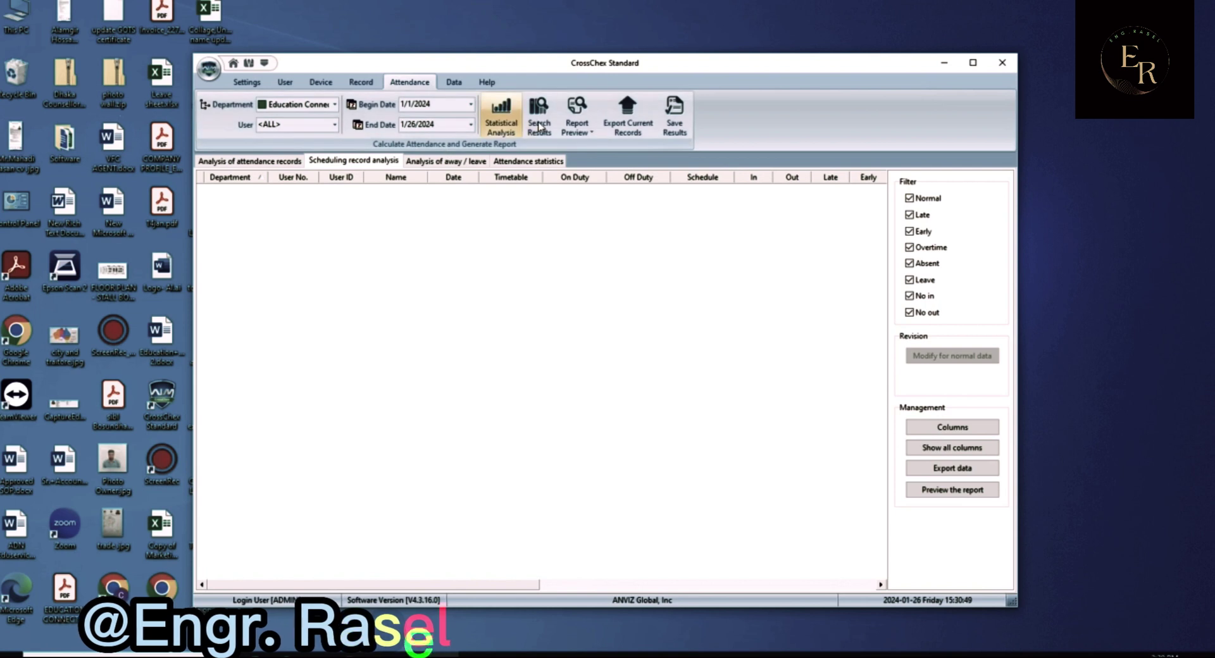
pyautogui.click(501, 133)
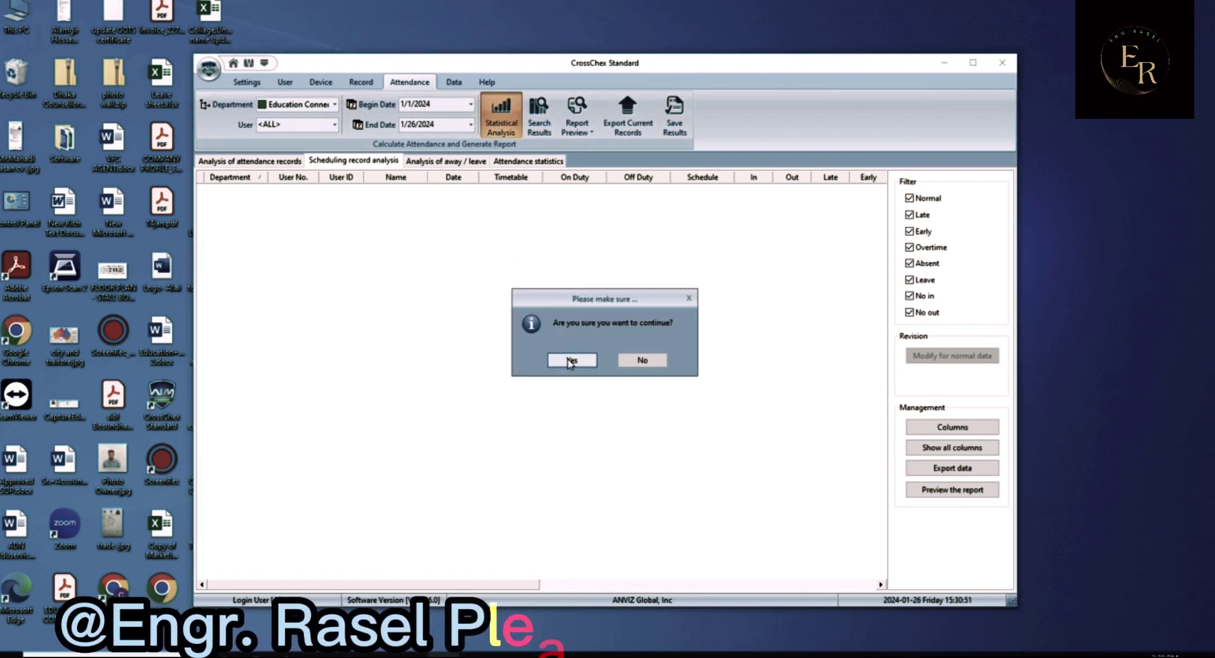
pyautogui.press('Return')
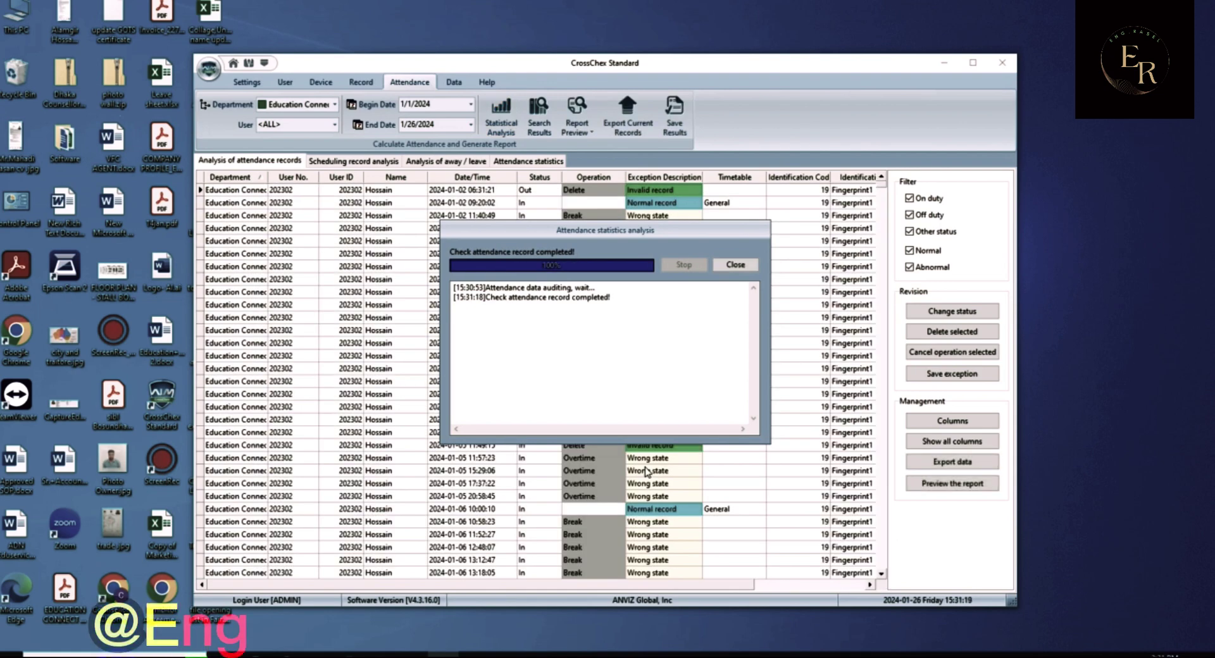
pyautogui.click(738, 266)
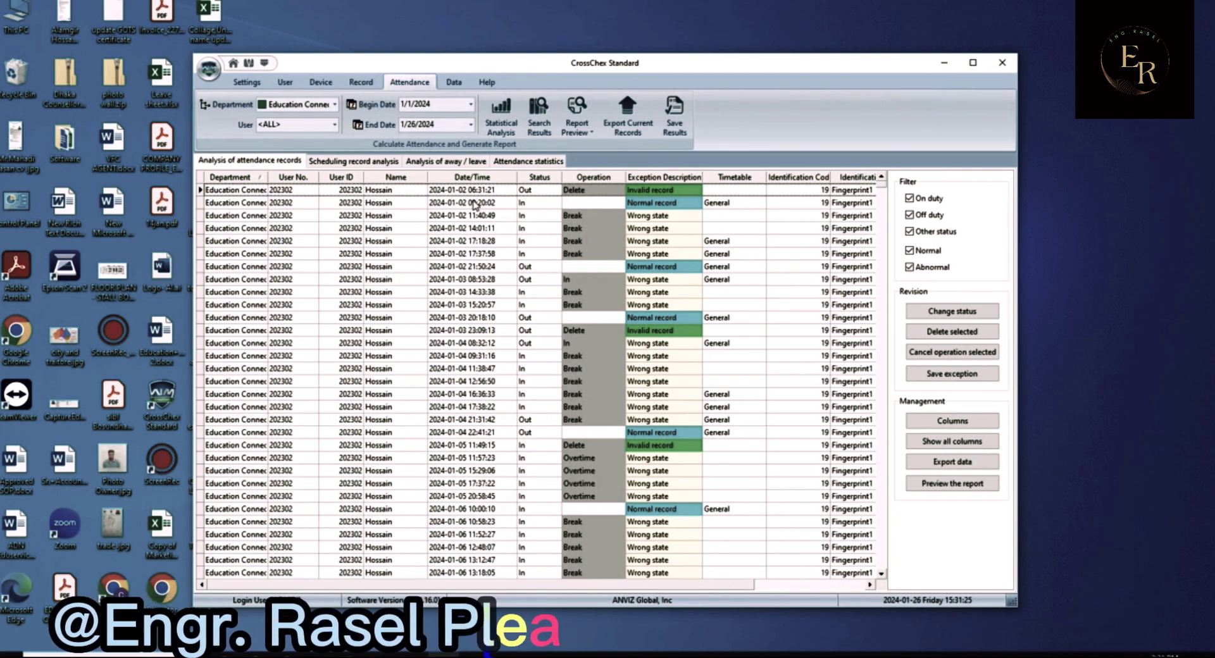
# Examine the scheduling record analysis for the users' clock-in, clock-out, late and early times, working back toward the first users
pyautogui.click(358, 164)
pyautogui.scroll(15, 639, 424)
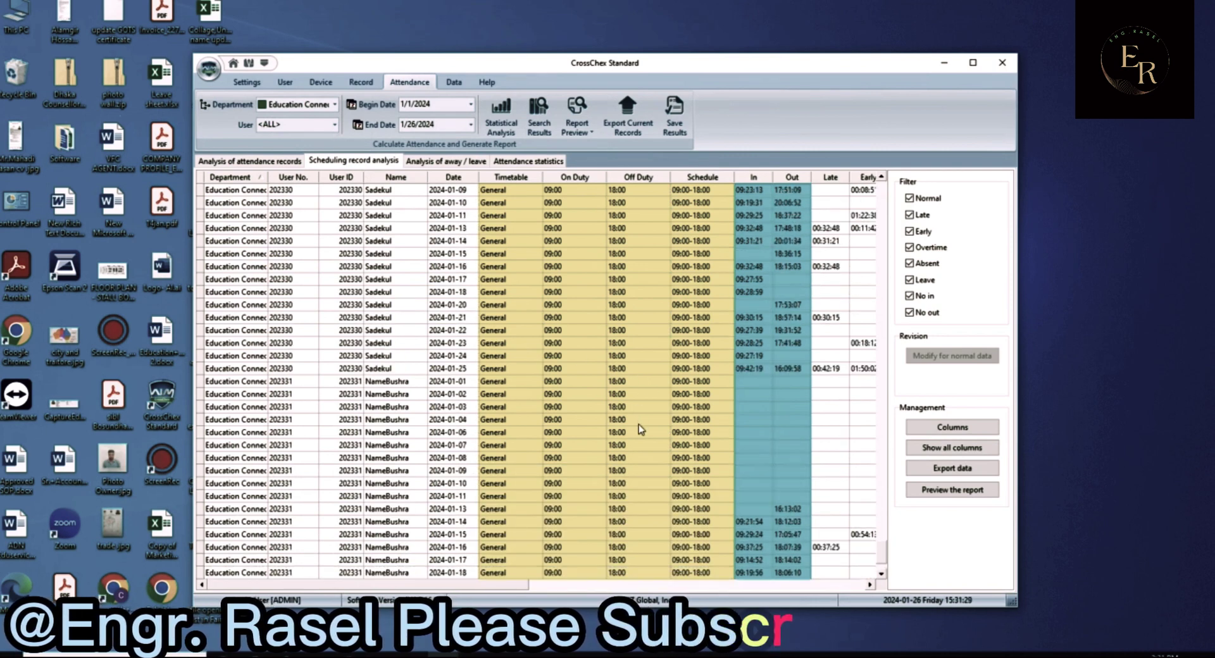
pyautogui.scroll(20, 764, 468)
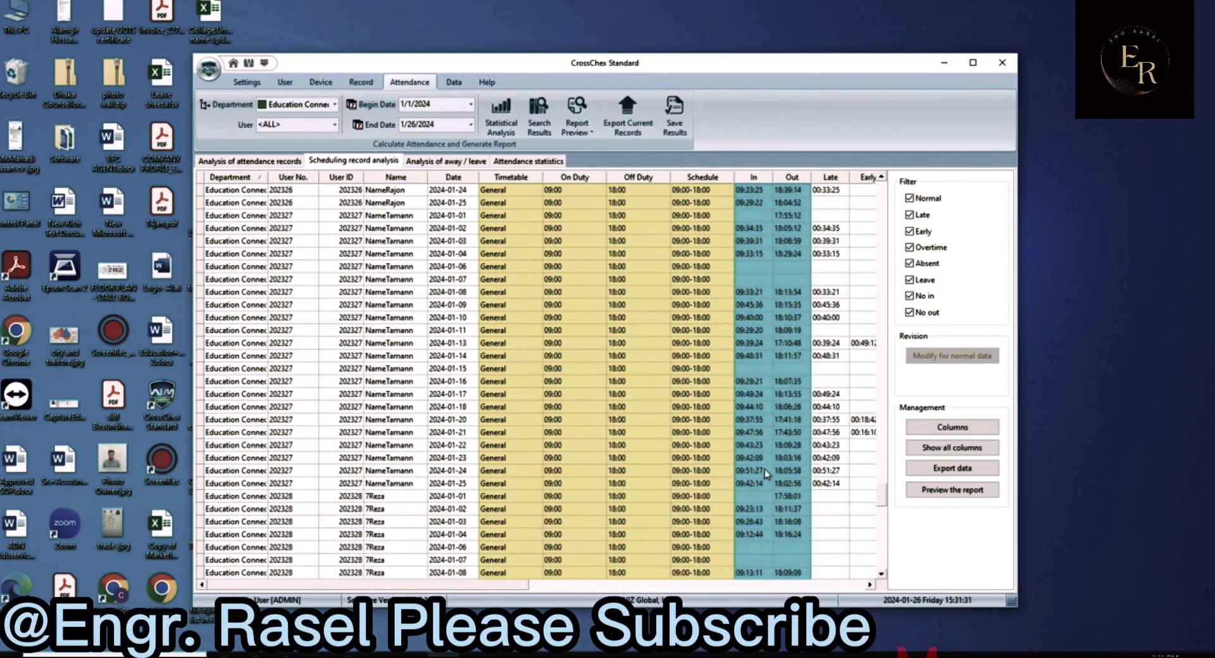
pyautogui.scroll(12, 771, 479)
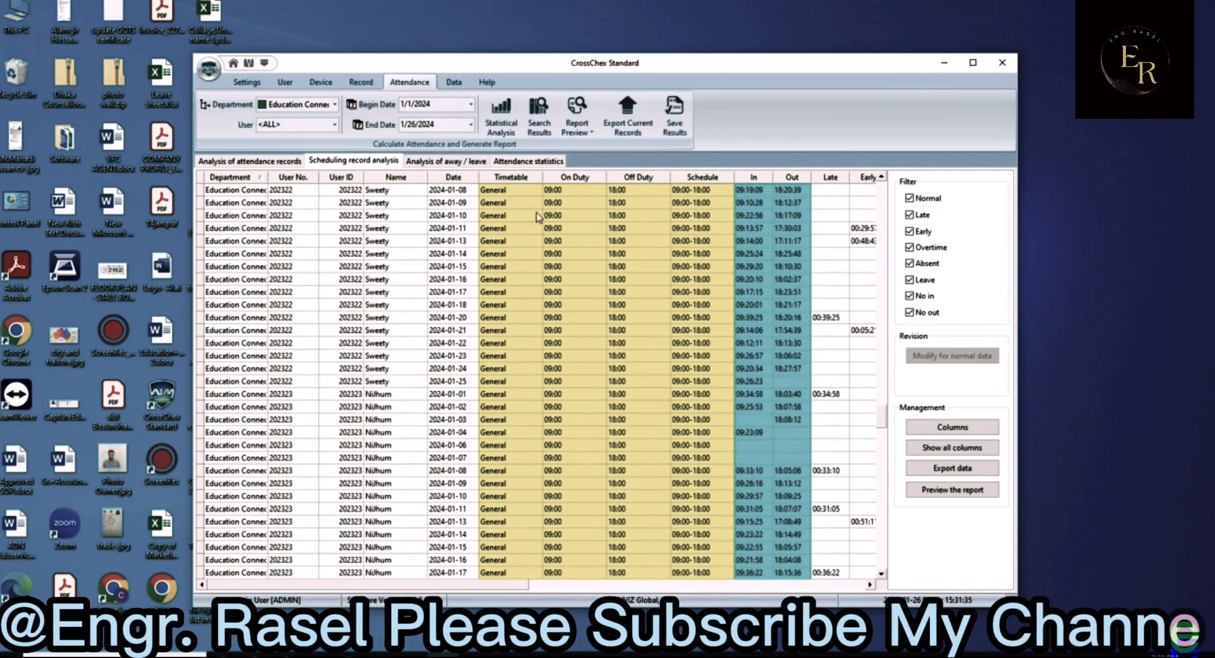
pyautogui.scroll(16, 646, 374)
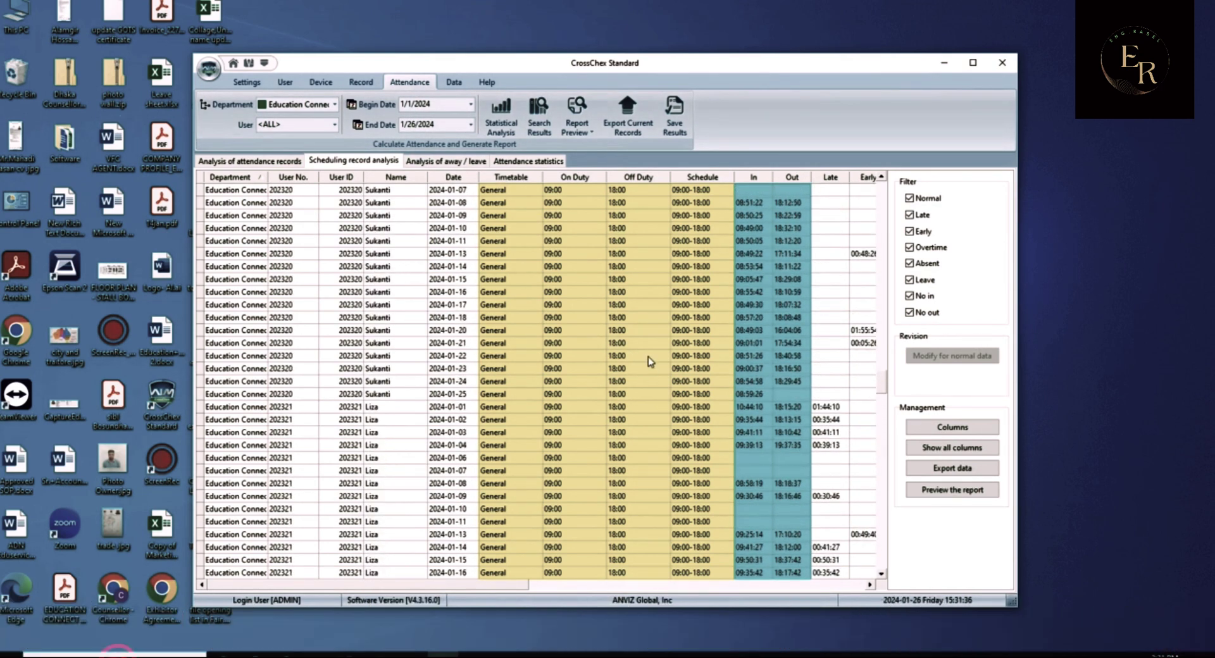
pyautogui.scroll(20, 649, 360)
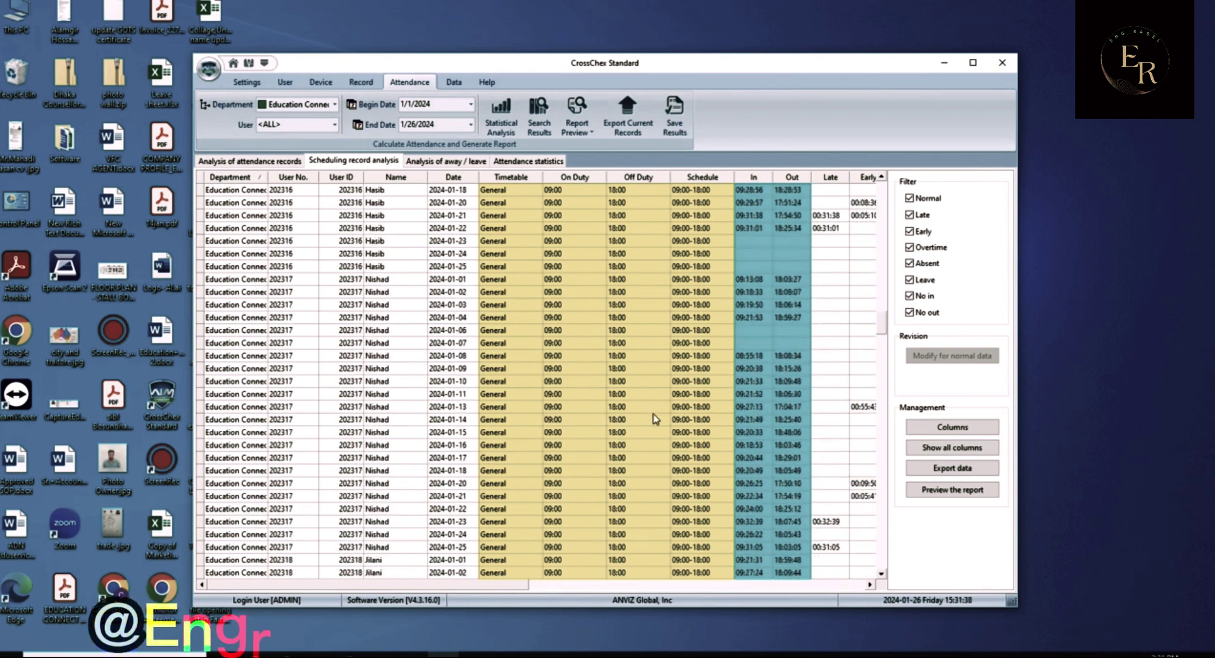
pyautogui.scroll(20, 646, 405)
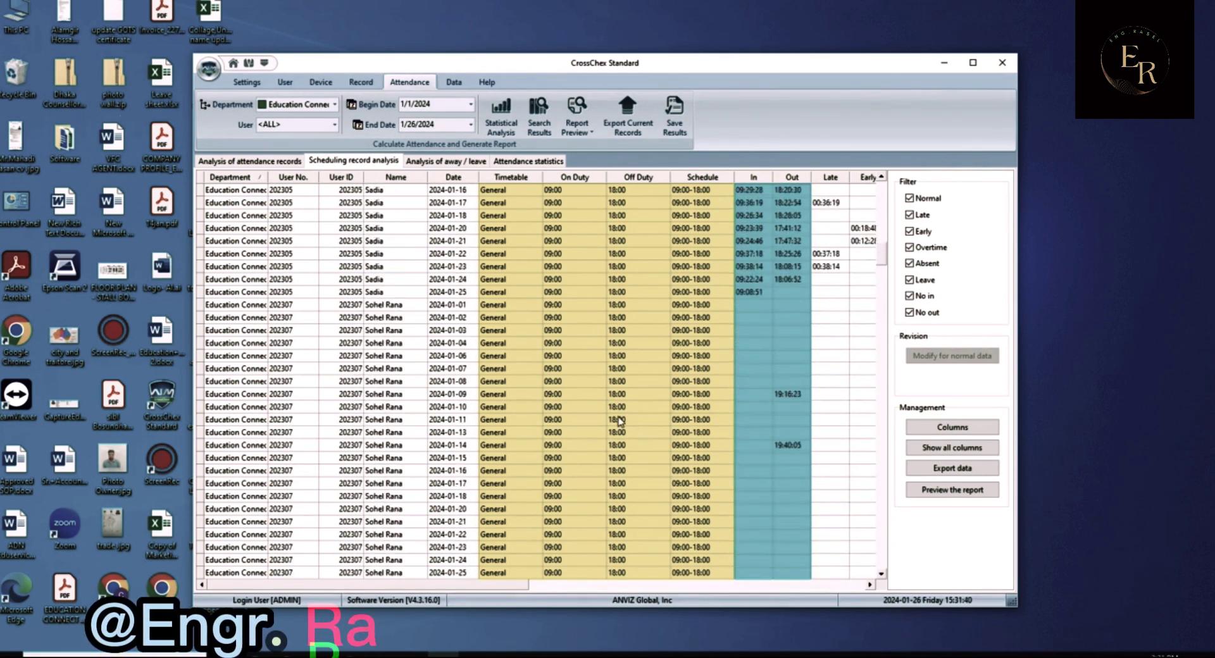
pyautogui.scroll(20, 620, 421)
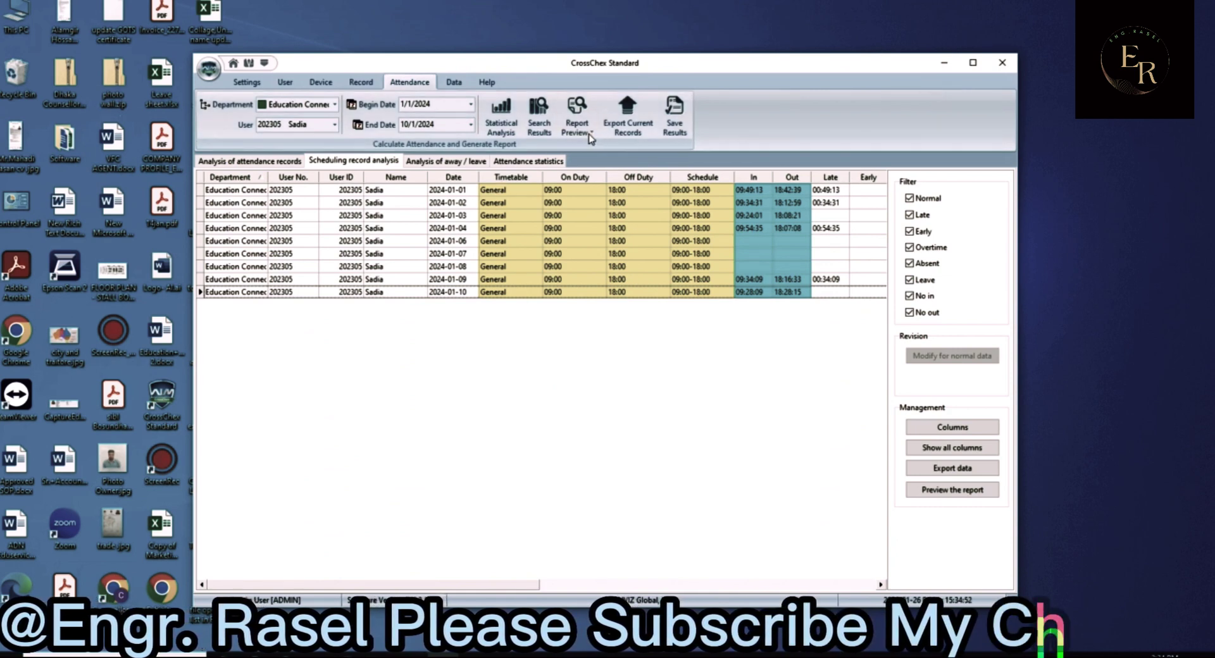
# Export the selected user's current scheduling records to the Desktop as an Excel file (*.xls) named sss
pyautogui.click(621, 135)
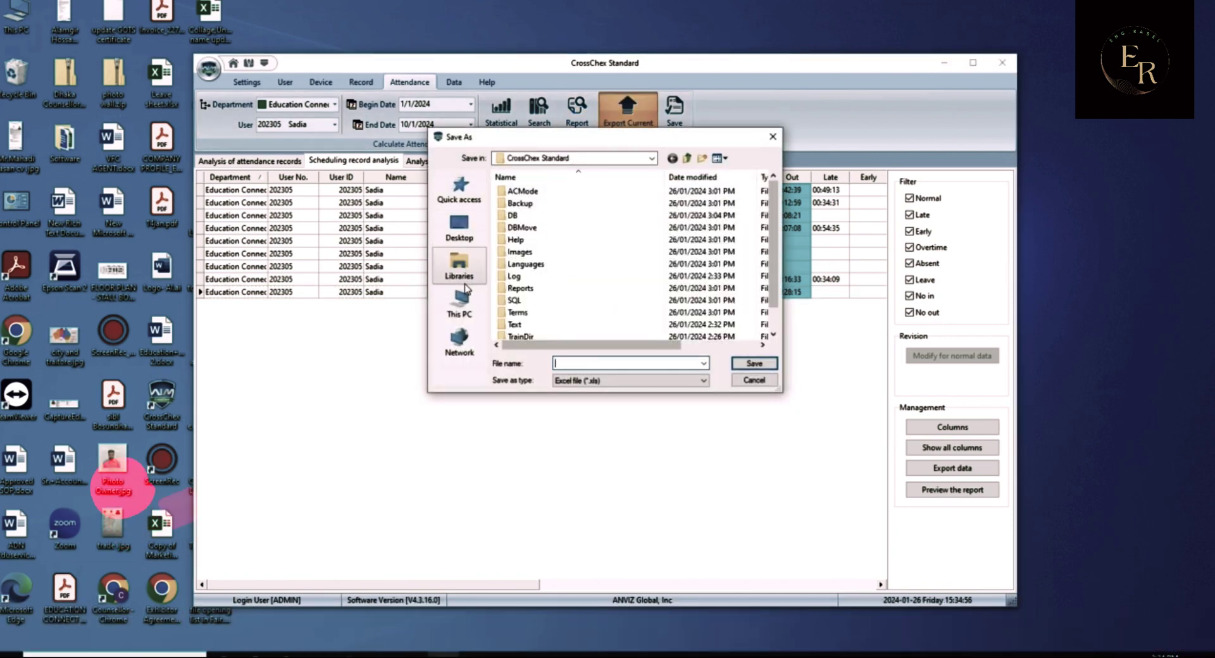
pyautogui.click(460, 229)
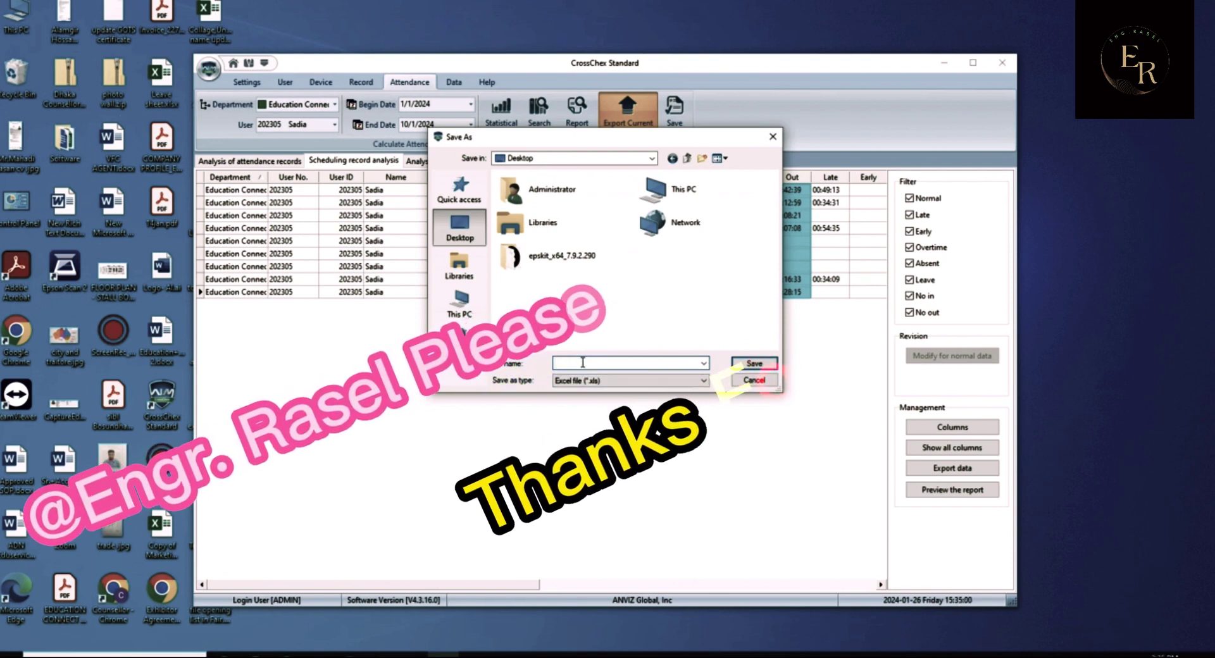
pyautogui.write('sss')
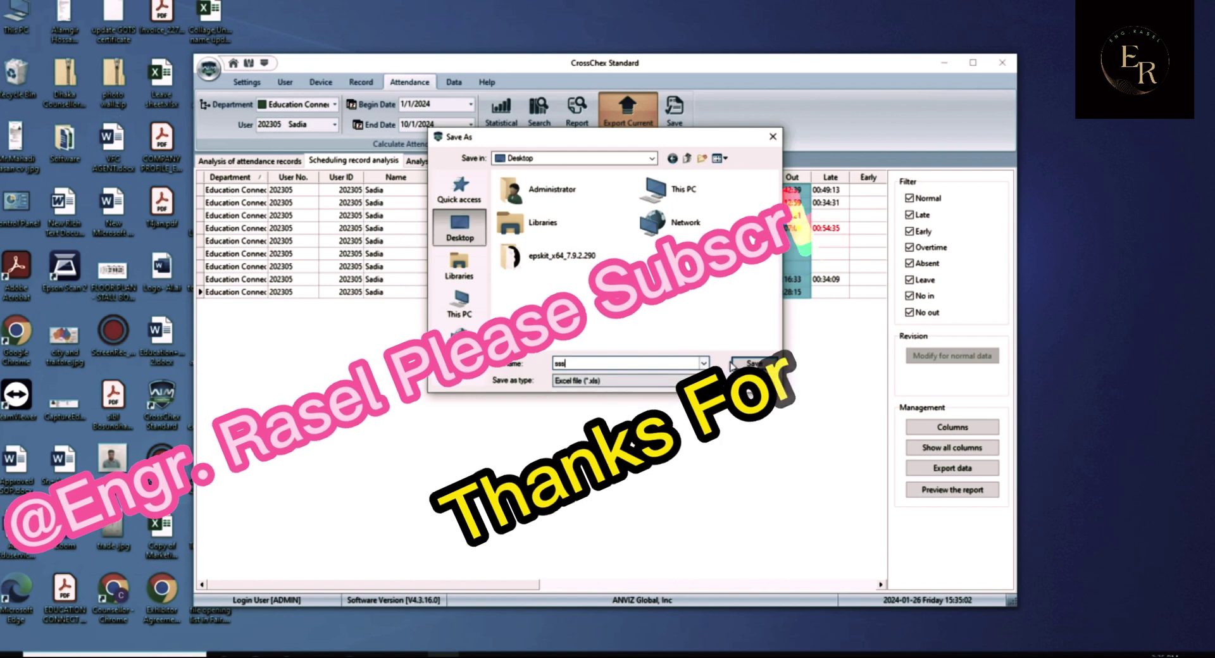
pyautogui.press('Return')
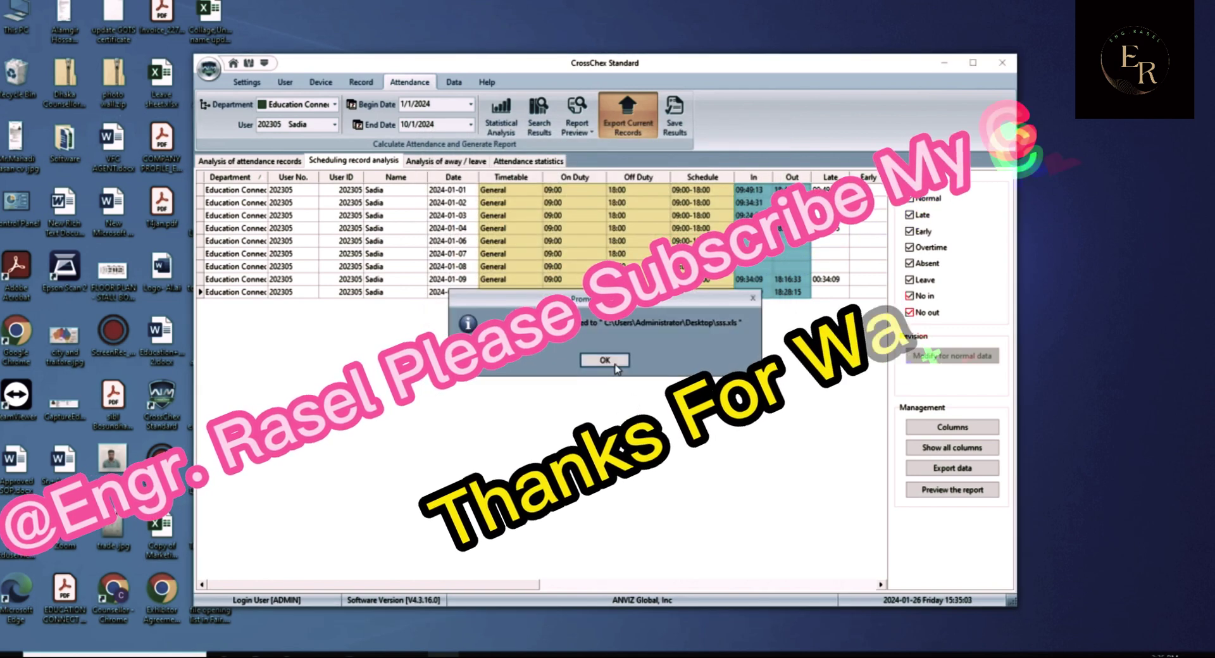